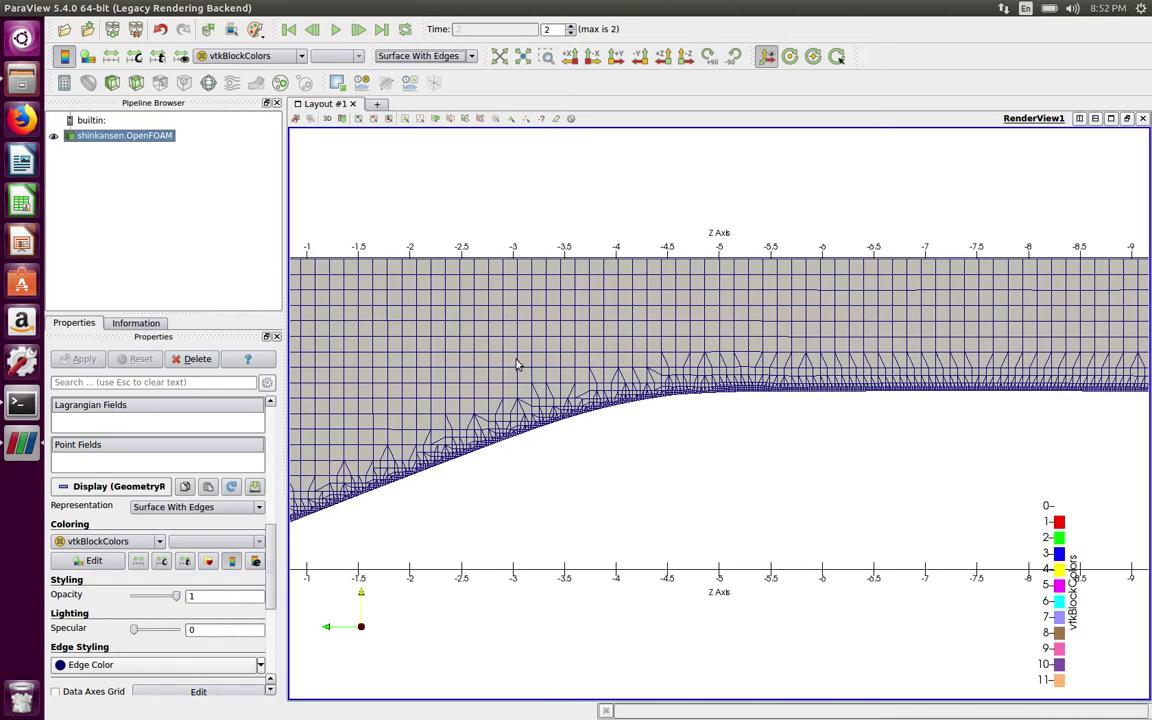
# Stop paraFoam and open system/snappyHexMeshDict in nano.
pyautogui.hotkey('alt', 'Tab')
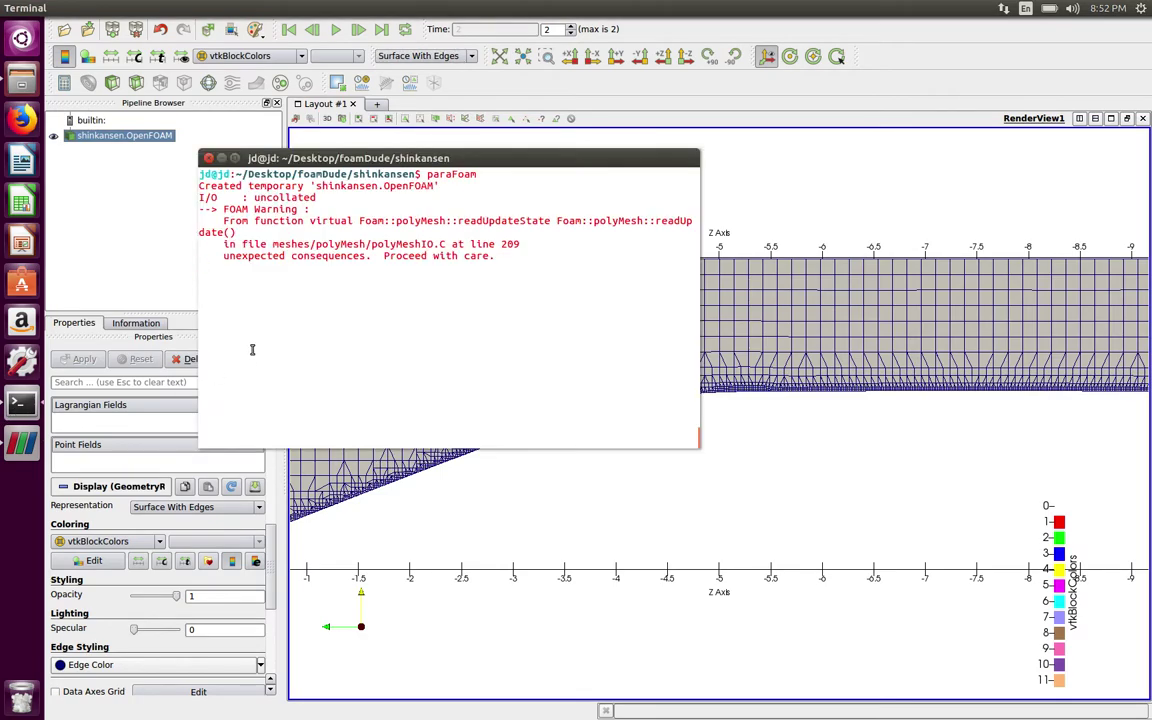
pyautogui.hotkey('ctrl', 'c')
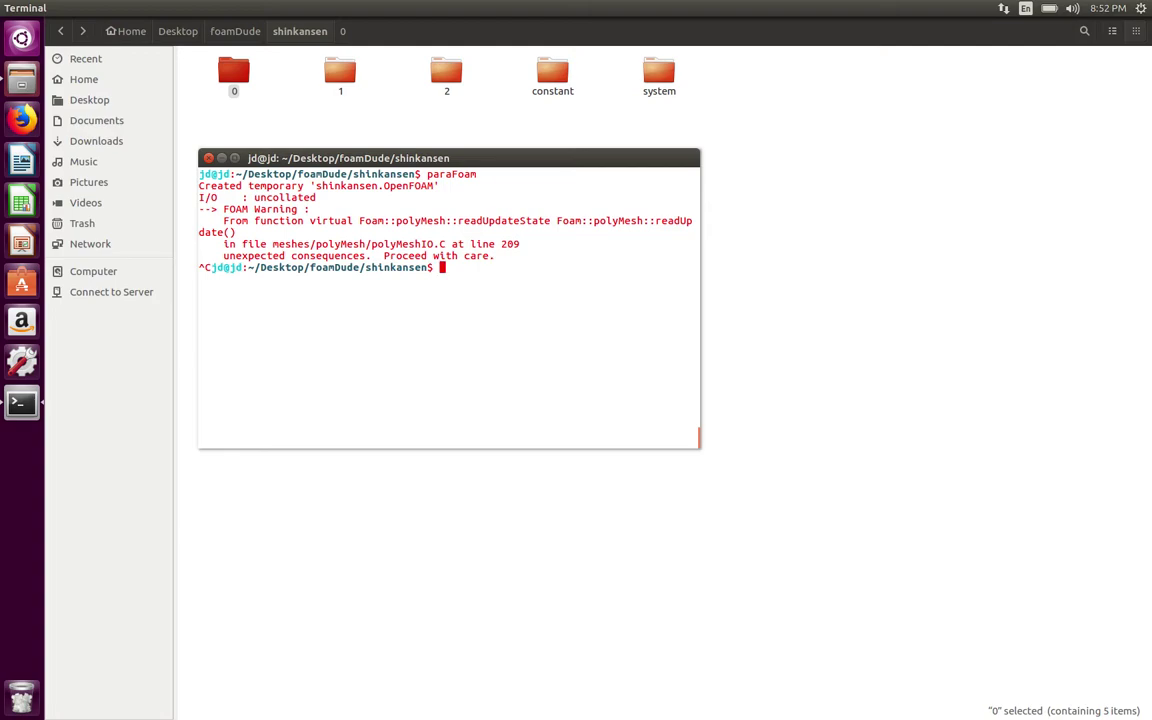
pyautogui.write('nba')
pyautogui.press('BackSpace')
pyautogui.press('BackSpace')
pyautogui.write('ano system/snappyHexMeshDict')
pyautogui.press('Return')
# Change snap to off and addLayers to on, leaving castellatedMesh off.
pyautogui.press('Down')
pyautogui.press('Down')
pyautogui.press('Down')
pyautogui.press('Down')
pyautogui.press('Down')
pyautogui.press('Down')
pyautogui.press('Down')
pyautogui.press('Down')
pyautogui.press('Down')
pyautogui.press('Down')
pyautogui.press('Down')
pyautogui.press('Down')
pyautogui.press('Down')
pyautogui.press('Down')
pyautogui.press('Down')
pyautogui.press('Down')
pyautogui.press('Down')
pyautogui.press('Down')
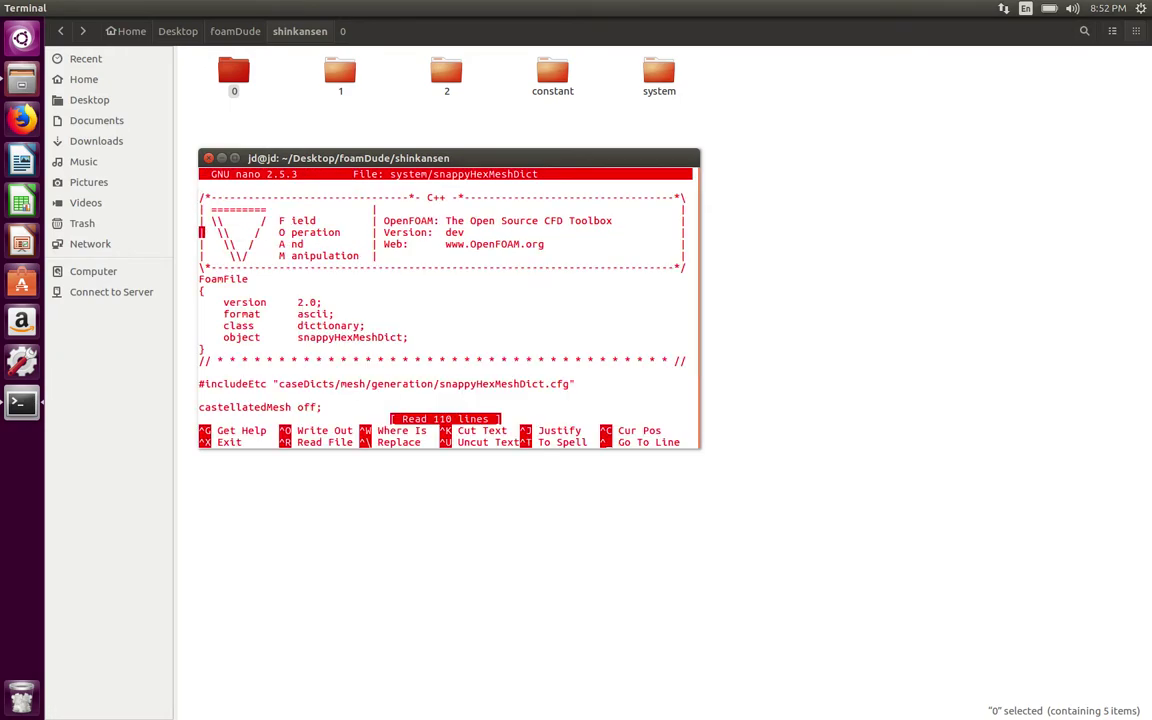
pyautogui.press('Up')
pyautogui.press('End')
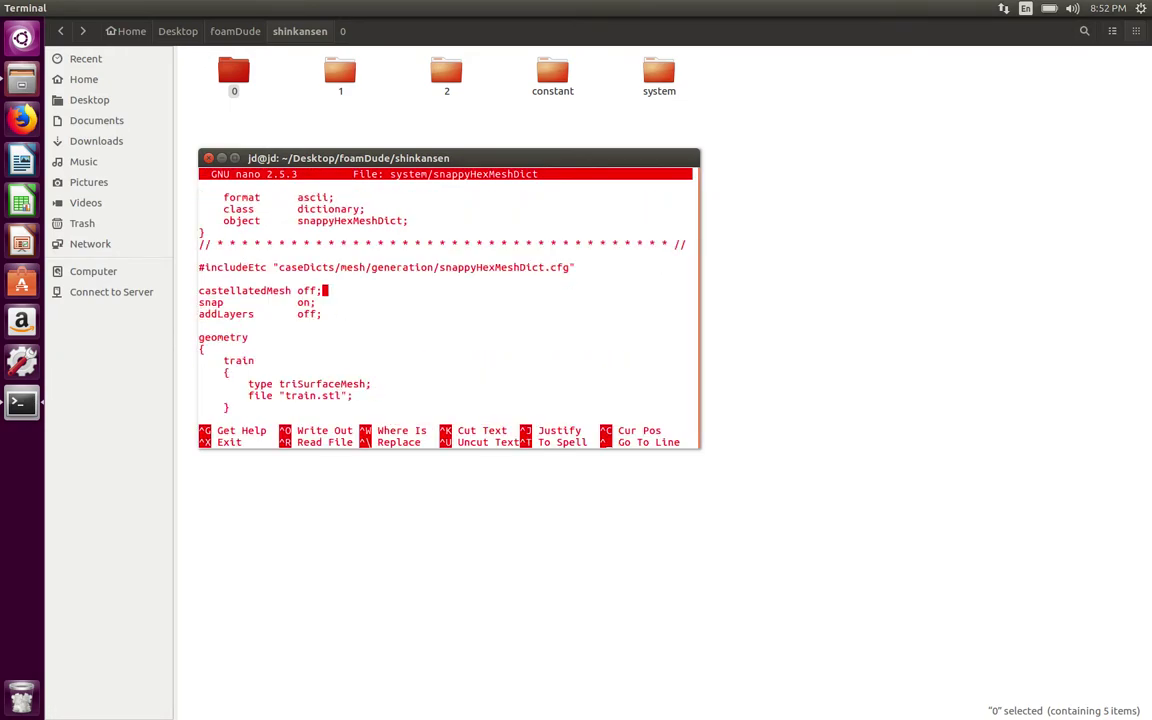
pyautogui.press('Left')
pyautogui.press('Left')
pyautogui.press('Down')
pyautogui.press('BackSpace')
pyautogui.write('ff')
pyautogui.press('Down')
pyautogui.press('BackSpace')
pyautogui.press('BackSpace')
pyautogui.write('n')
# Move down past castellatedMeshControls and refinementRegions to the addLayersControls settings.
pyautogui.press('Down')
pyautogui.press('Down')
pyautogui.press('Down')
pyautogui.press('Down')
pyautogui.press('Down')
pyautogui.press('Down')
pyautogui.press('Down')
pyautogui.press('Down')
pyautogui.press('Down')
pyautogui.press('Down')
pyautogui.press('Down')
pyautogui.press('Down')
pyautogui.press('Down')
pyautogui.press('Down')
pyautogui.press('Down')
pyautogui.press('Down')
pyautogui.press('Down')
pyautogui.press('Down')
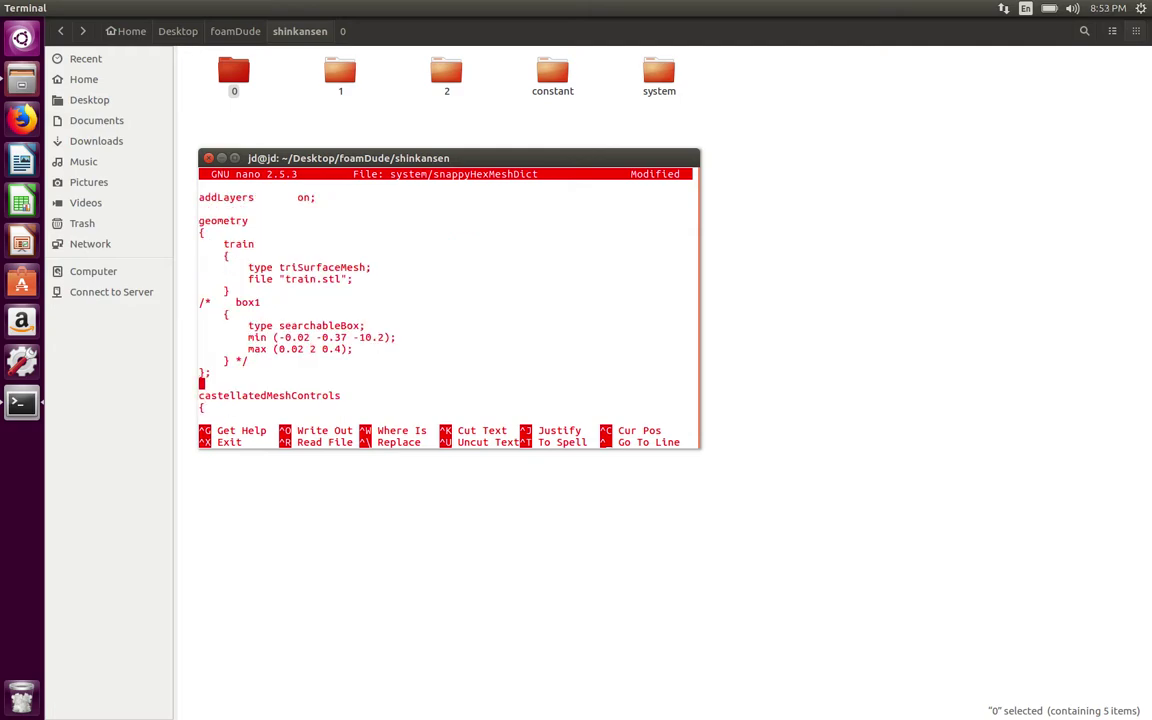
pyautogui.press('Down')
pyautogui.press('Down')
pyautogui.press('Down')
pyautogui.press('Down')
pyautogui.press('Down')
pyautogui.press('Down')
pyautogui.press('Down')
pyautogui.press('Down')
pyautogui.press('Down')
pyautogui.press('Down')
pyautogui.press('Down')
pyautogui.press('Down')
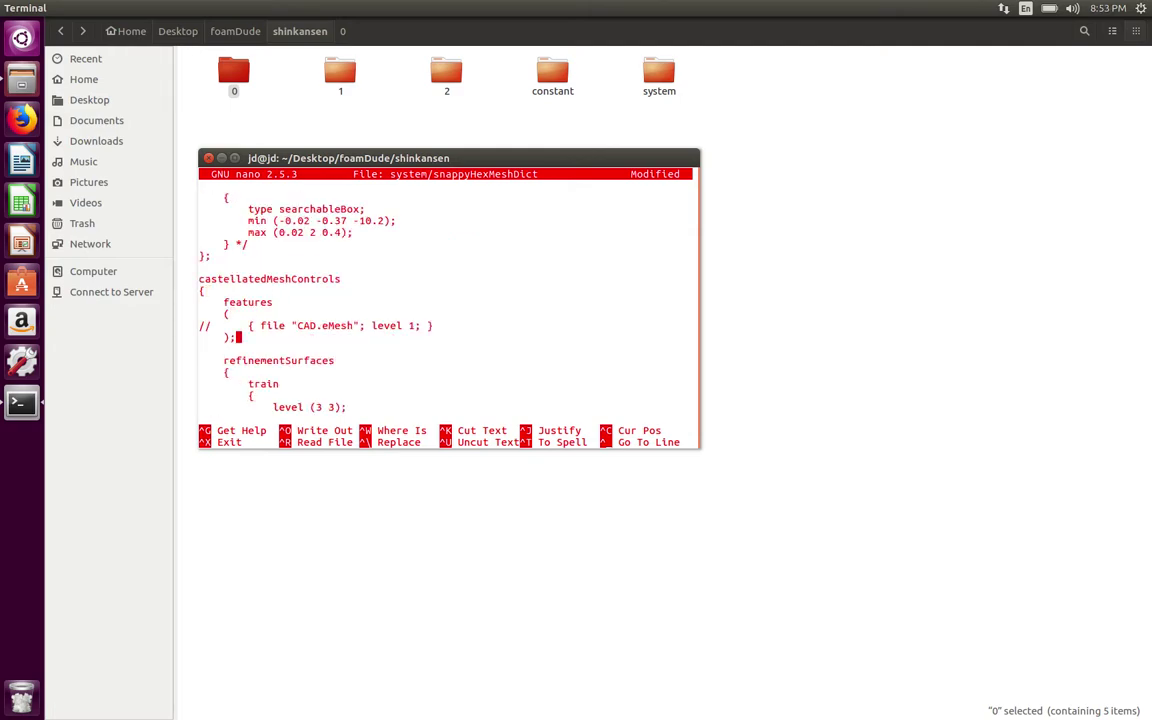
pyautogui.press('Down')
pyautogui.press('Down')
pyautogui.press('Down')
pyautogui.press('Down')
pyautogui.press('Down')
pyautogui.press('Down')
pyautogui.press('Down')
pyautogui.press('Down')
pyautogui.press('Down')
pyautogui.press('Down')
pyautogui.press('Down')
pyautogui.press('Down')
pyautogui.press('Down')
pyautogui.press('Down')
pyautogui.press('Down')
pyautogui.press('Down')
pyautogui.press('Down')
pyautogui.press('Down')
pyautogui.press('Down')
pyautogui.press('Down')
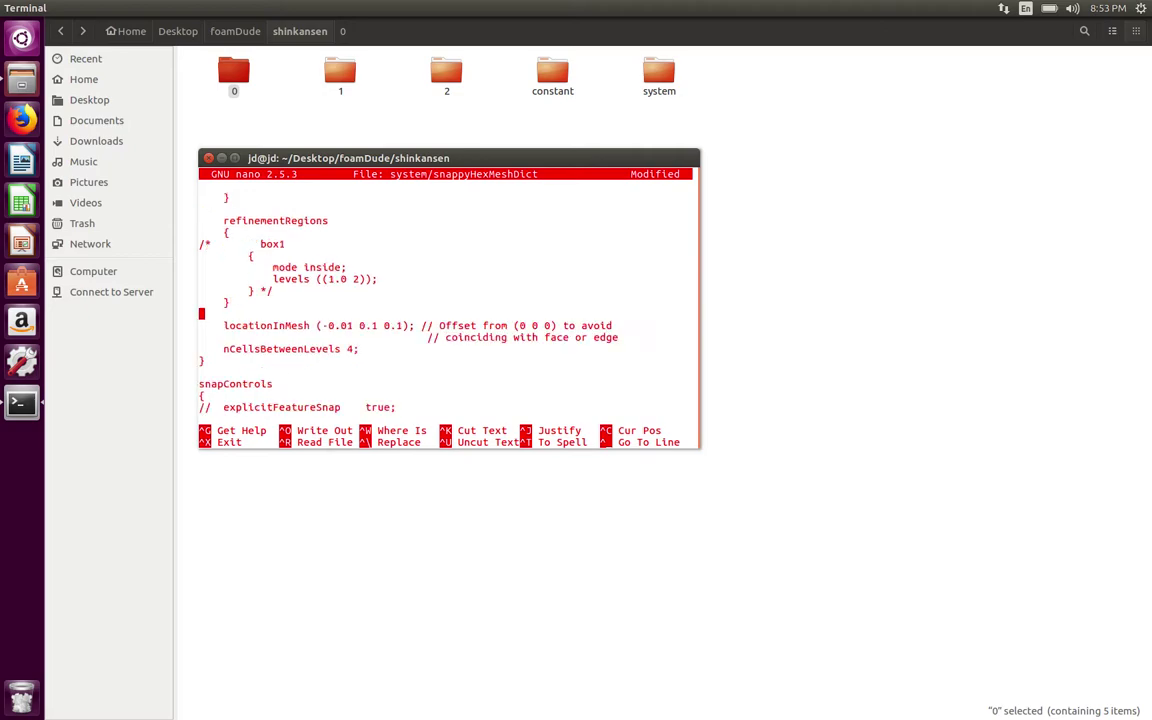
pyautogui.press('Down')
pyautogui.press('Down')
pyautogui.press('Down')
pyautogui.press('Down')
pyautogui.press('Down')
pyautogui.press('Down')
pyautogui.press('Down')
pyautogui.press('Down')
pyautogui.press('Down')
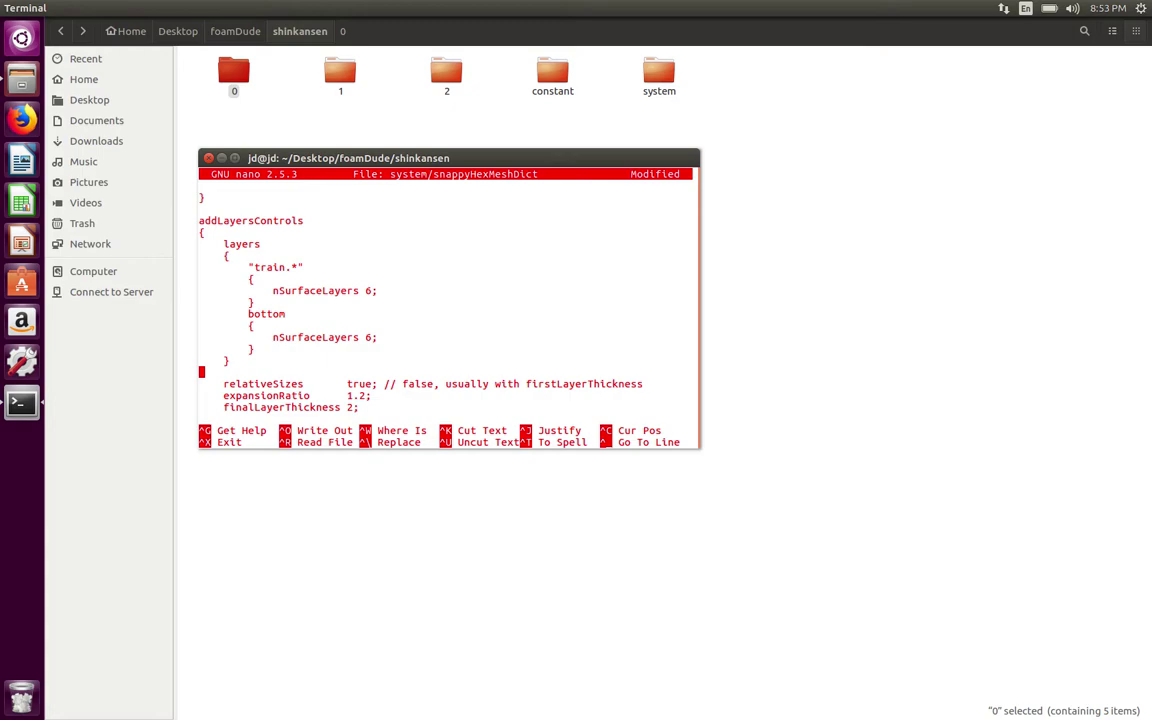
pyautogui.press('Down')
pyautogui.press('Down')
pyautogui.press('Down')
pyautogui.press('Down')
pyautogui.press('Down')
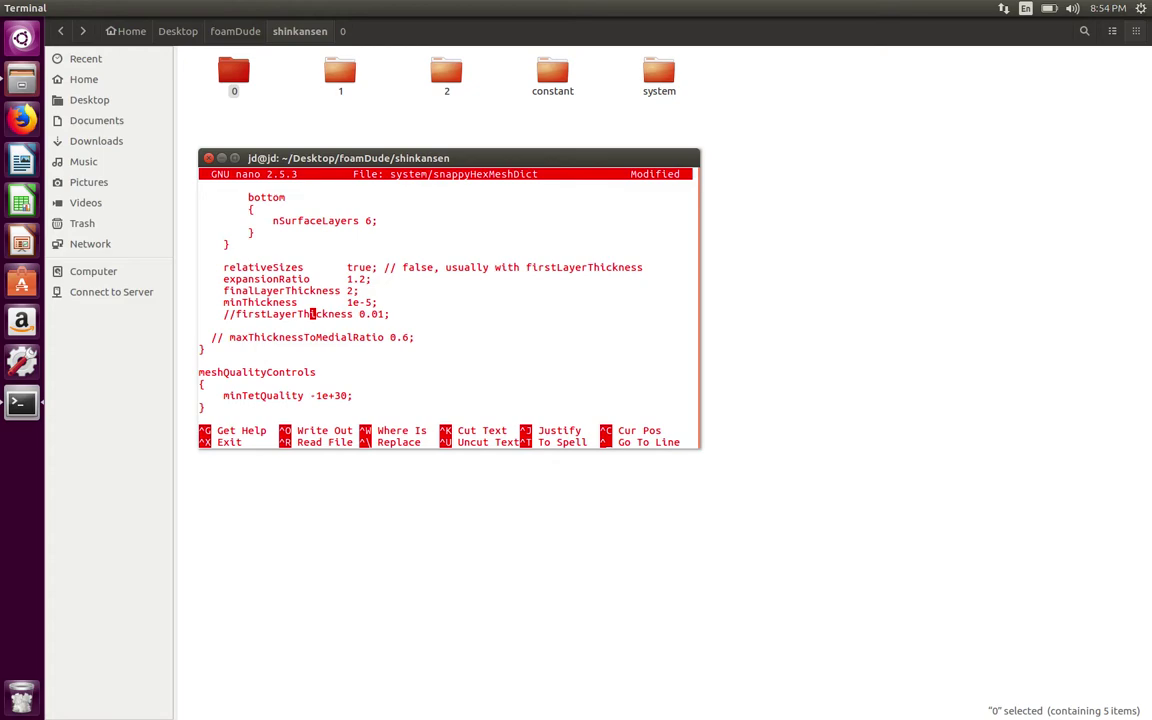
# Save snappyHexMeshDict with its layer settings, writing 110 lines.
pyautogui.press('Up')
pyautogui.press('Up')
pyautogui.press('Up')
pyautogui.press('Up')
pyautogui.hotkey('ctrl', 'o')
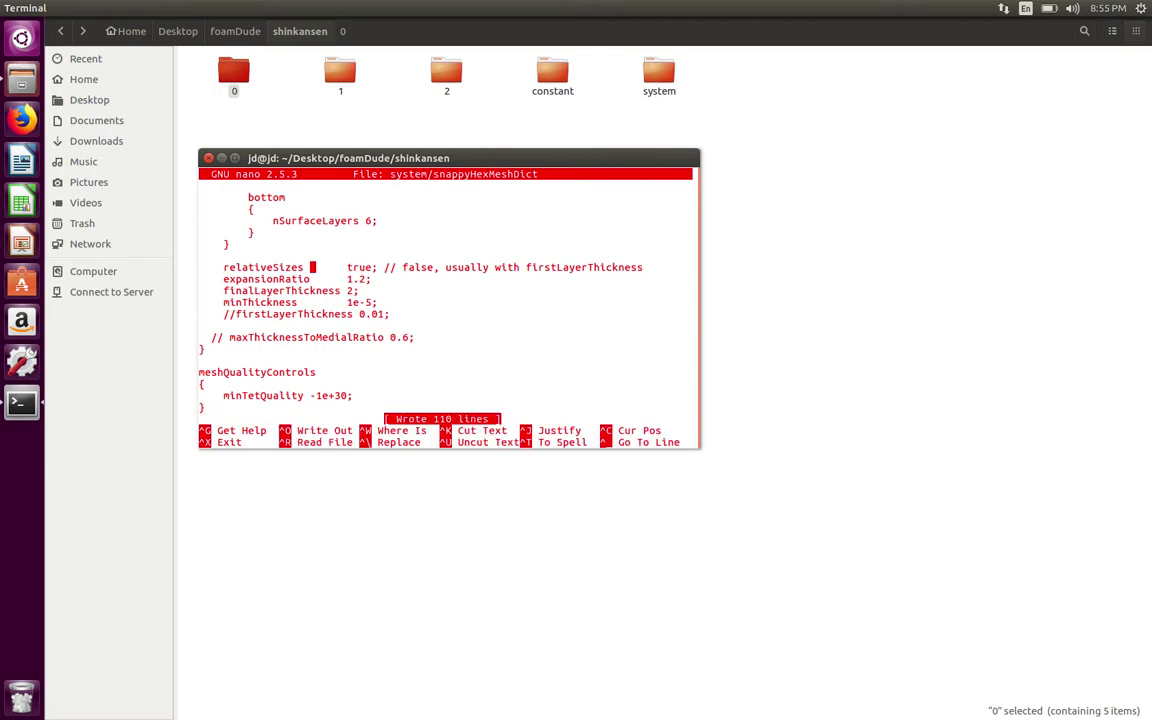
# Exit nano and delete the existing constant folder with rm -rf constant/.
pyautogui.hotkey('ctrl', 'x')
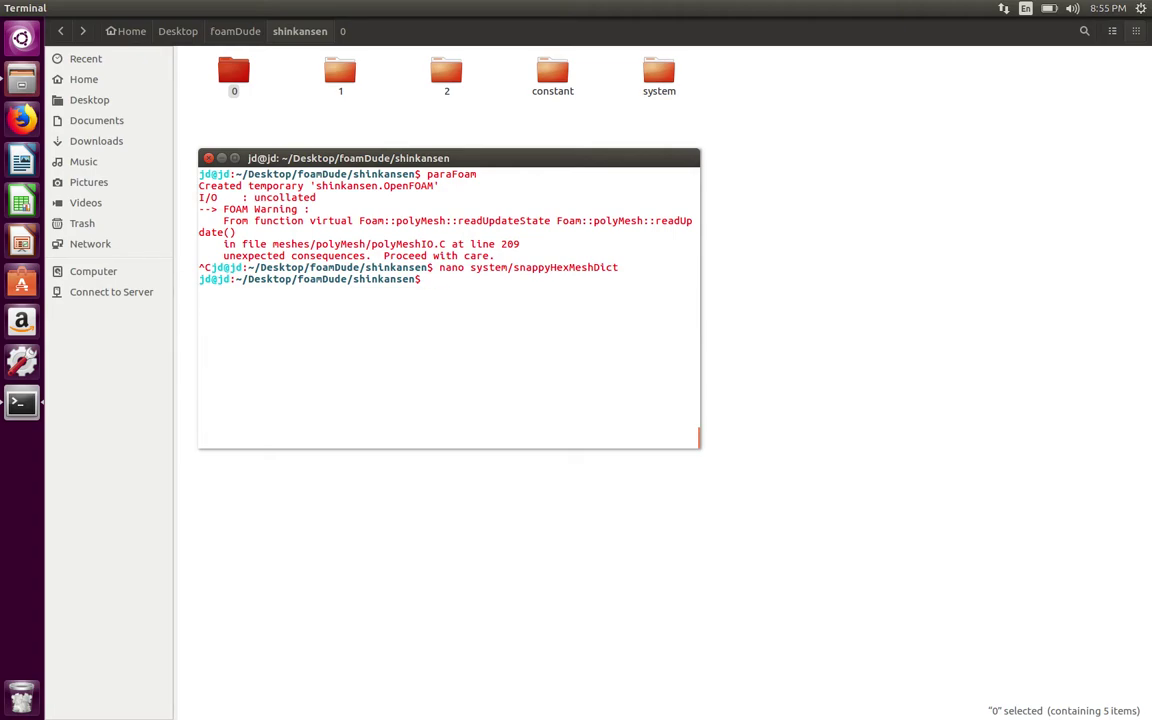
pyautogui.write('snap')
pyautogui.press('Tab')
pyautogui.press('BackSpace')
pyautogui.press('BackSpace')
pyautogui.press('BackSpace')
pyautogui.press('BackSpace')
pyautogui.press('BackSpace')
pyautogui.press('BackSpace')
pyautogui.press('BackSpace')
pyautogui.press('BackSpace')
pyautogui.press('BackSpace')
pyautogui.press('BackSpace')
pyautogui.press('BackSpace')
pyautogui.press('BackSpace')
pyautogui.press('BackSpace')
pyautogui.press('BackSpace')
pyautogui.write('rm -rf constant/')
pyautogui.press('Return')
# Create a new empty constant folder with mkdir constant.
pyautogui.write('mv')
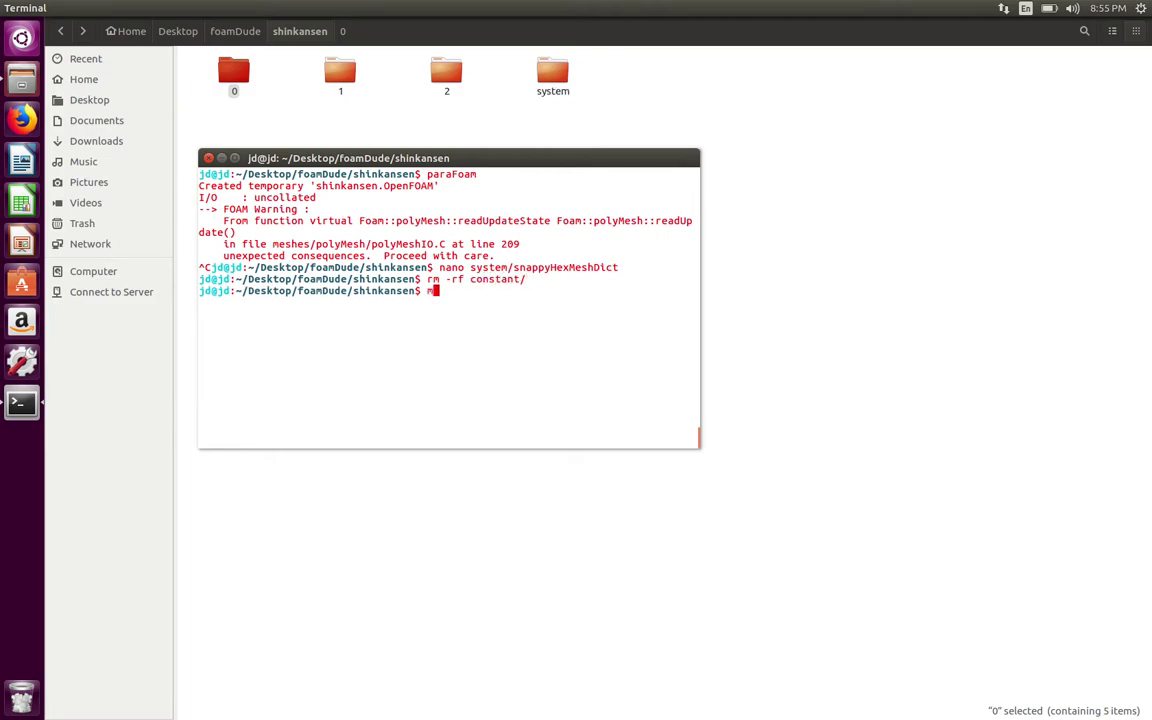
pyautogui.write(' 2/polyMesh/ con')
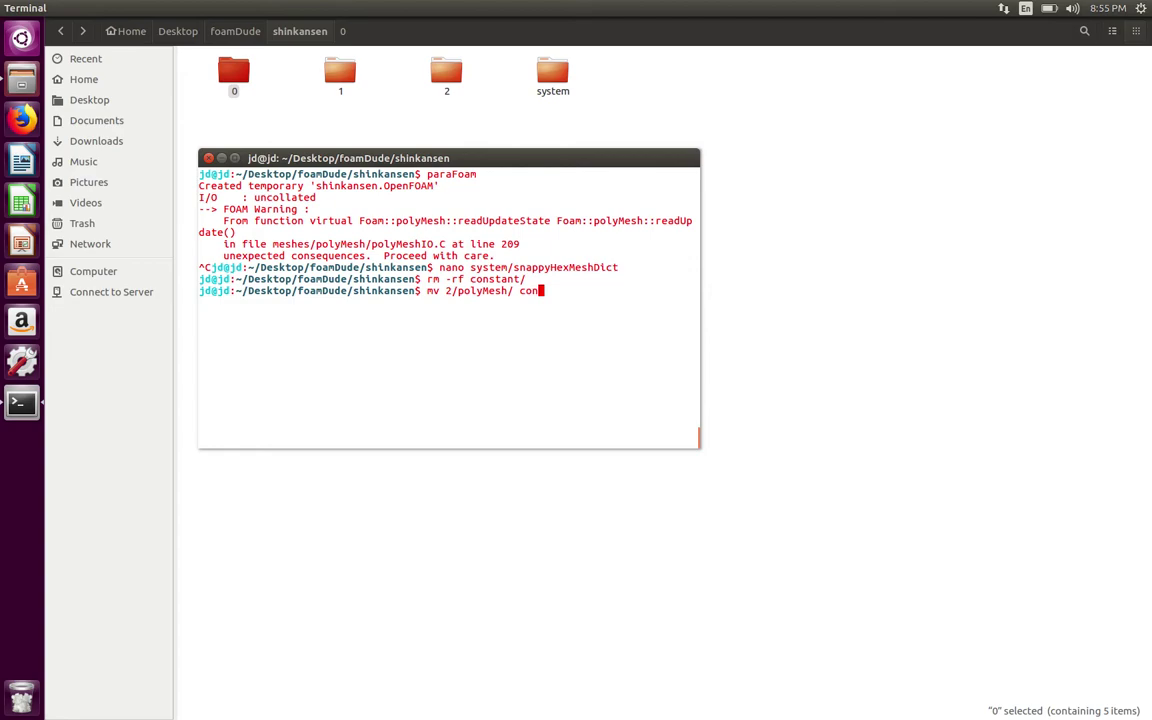
pyautogui.write('st')
pyautogui.press('BackSpace')
pyautogui.press('BackSpace')
pyautogui.press('BackSpace')
pyautogui.press('BackSpace')
pyautogui.press('BackSpace')
pyautogui.write('consta')
pyautogui.press('BackSpace')
pyautogui.press('BackSpace')
pyautogui.press('BackSpace')
pyautogui.press('BackSpace')
pyautogui.press('BackSpace')
pyautogui.press('BackSpace')
pyautogui.press('BackSpace')
pyautogui.press('BackSpace')
pyautogui.press('BackSpace')
pyautogui.press('BackSpace')
pyautogui.press('BackSpace')
pyautogui.press('BackSpace')
pyautogui.press('BackSpace')
pyautogui.press('BackSpace')
pyautogui.press('BackSpace')
pyautogui.press('BackSpace')
pyautogui.press('BackSpace')
pyautogui.press('BackSpace')
pyautogui.press('BackSpace')
pyautogui.press('BackSpace')
pyautogui.press('BackSpace')
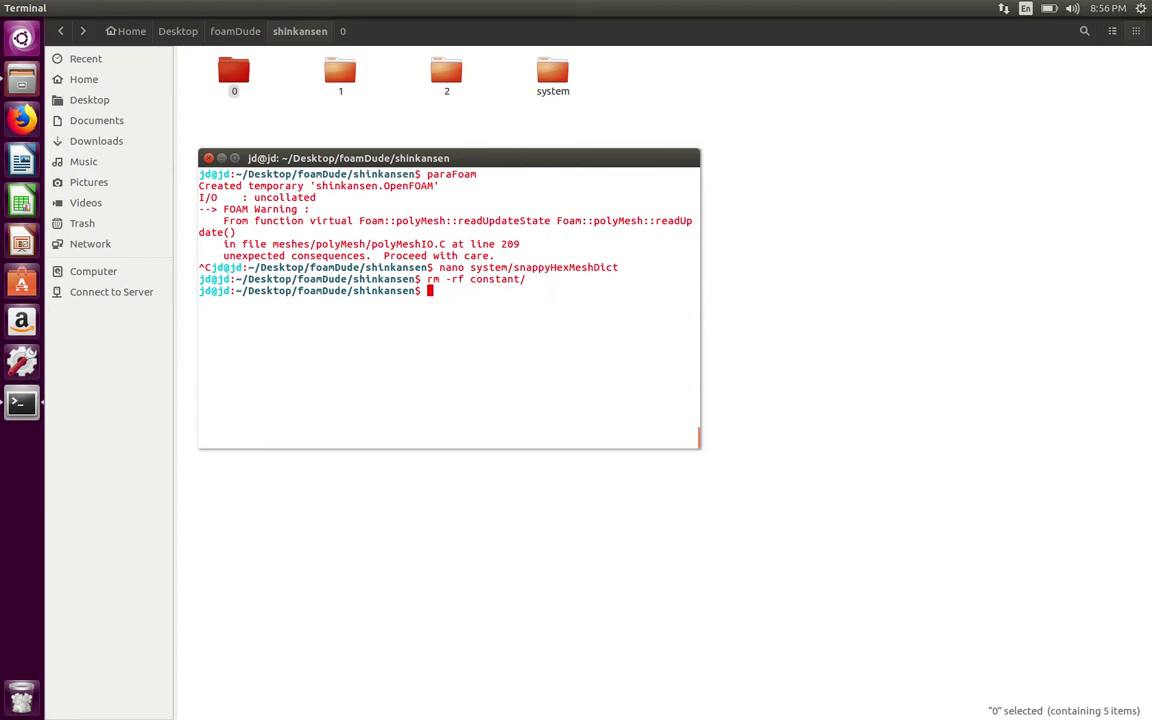
pyautogui.write('rm -rf')
pyautogui.press('BackSpace')
pyautogui.press('BackSpace')
pyautogui.press('BackSpace')
pyautogui.press('BackSpace')
pyautogui.press('BackSpace')
pyautogui.press('BackSpace')
pyautogui.press('BackSpace')
pyautogui.write('mkdir constant')
pyautogui.press('Return')
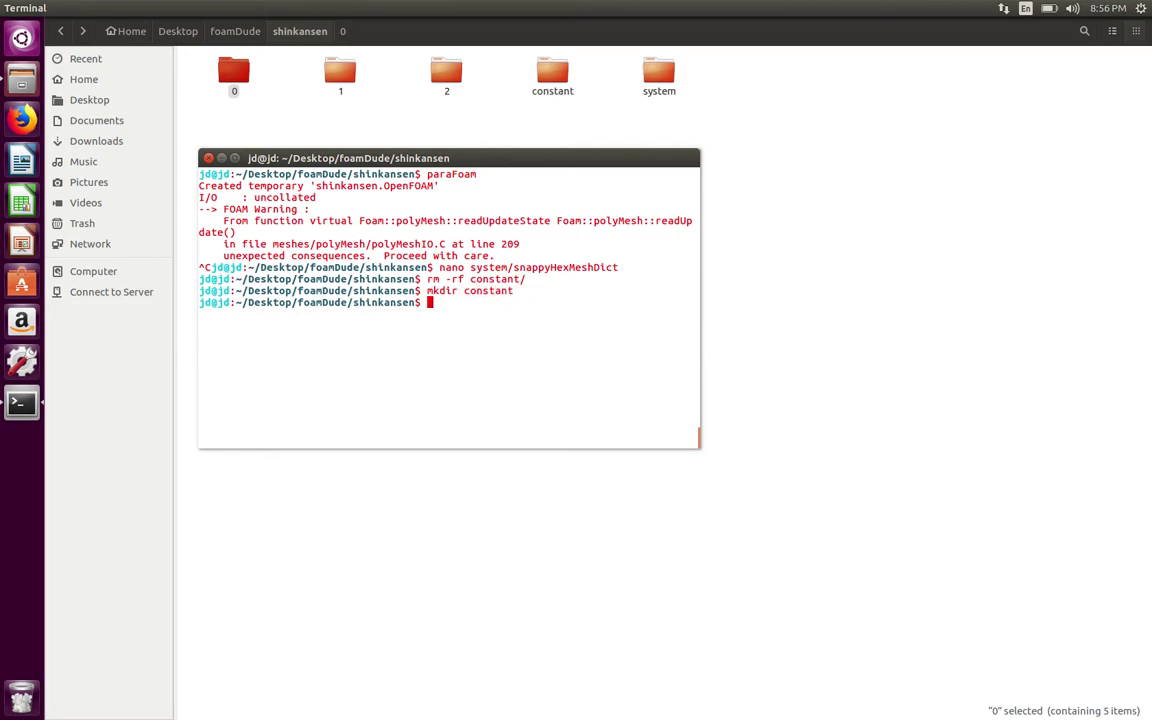
# Move 2/polyMesh into constant/ and list its contents.
pyautogui.write('mv 2/polyMesh/ co')
pyautogui.press('Tab')
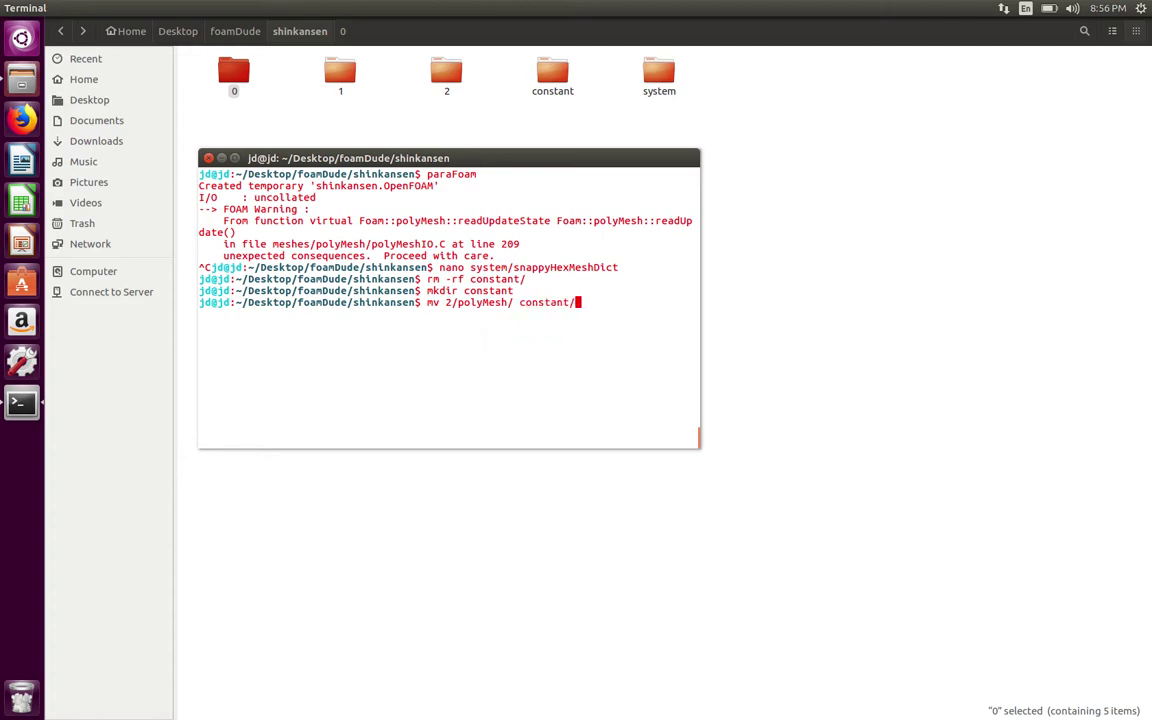
pyautogui.press('Return')
pyautogui.write('ls con')
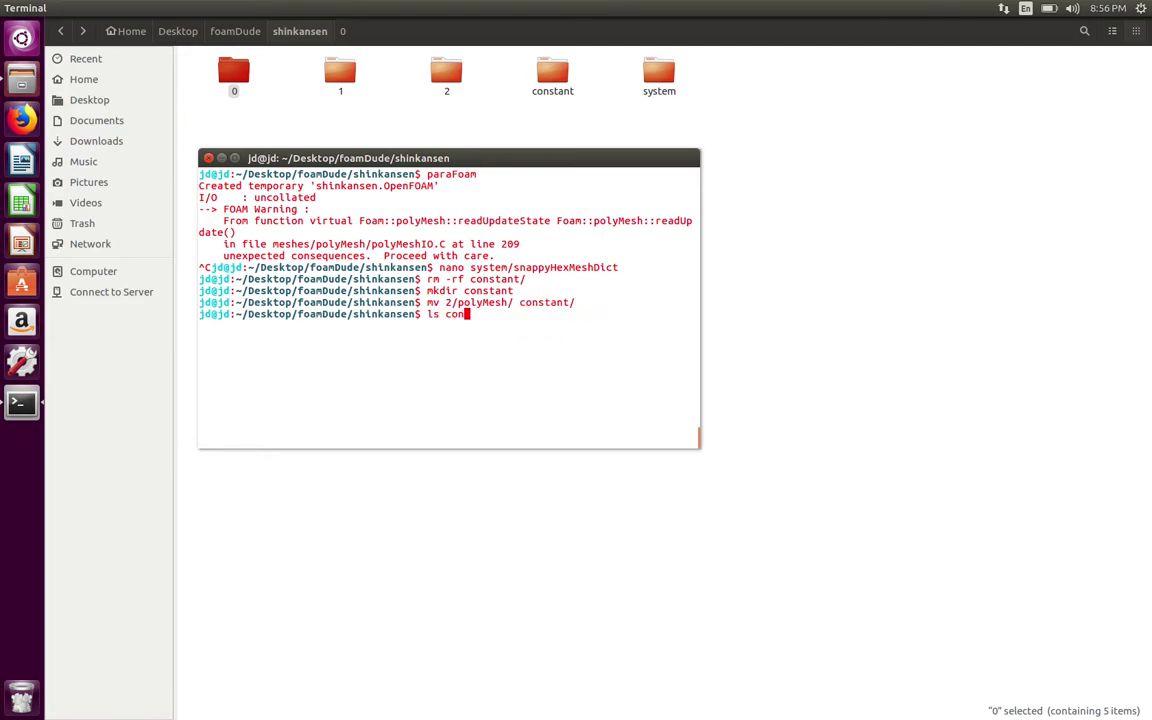
pyautogui.press('Tab')
pyautogui.press('Return')
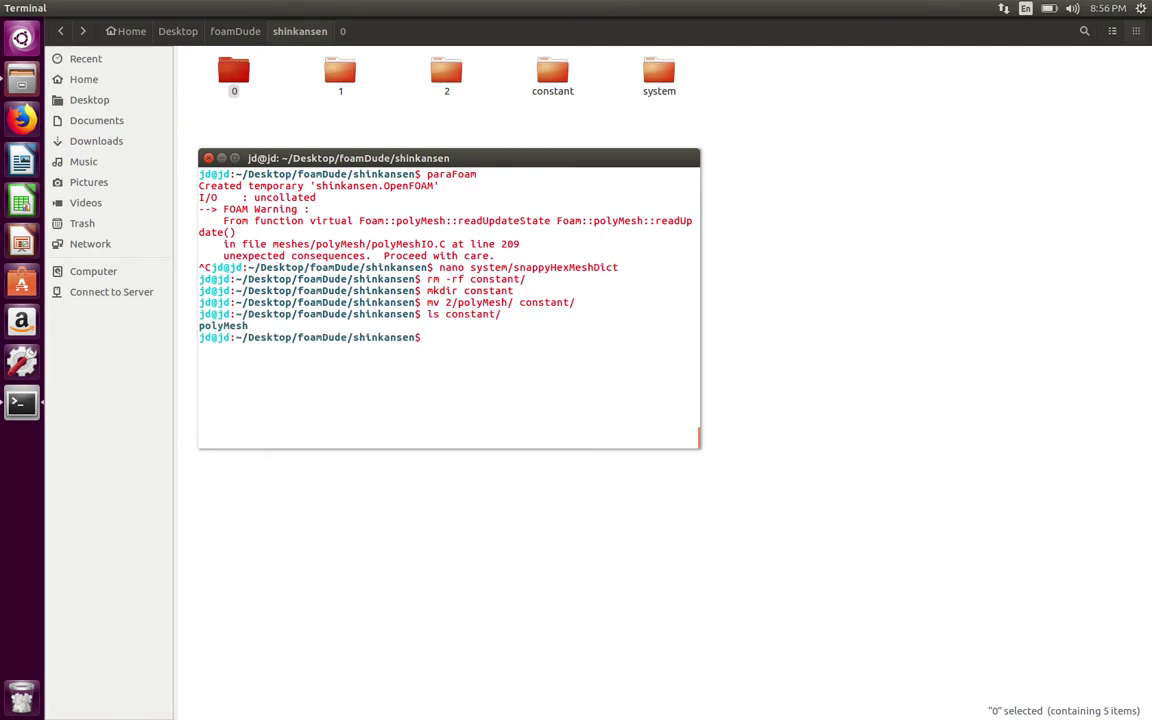
# Run snappyHexMesh, which stops with a missing triSurfaceMesh error.
pyautogui.write('snap')
pyautogui.press('Tab')
pyautogui.press('Return')
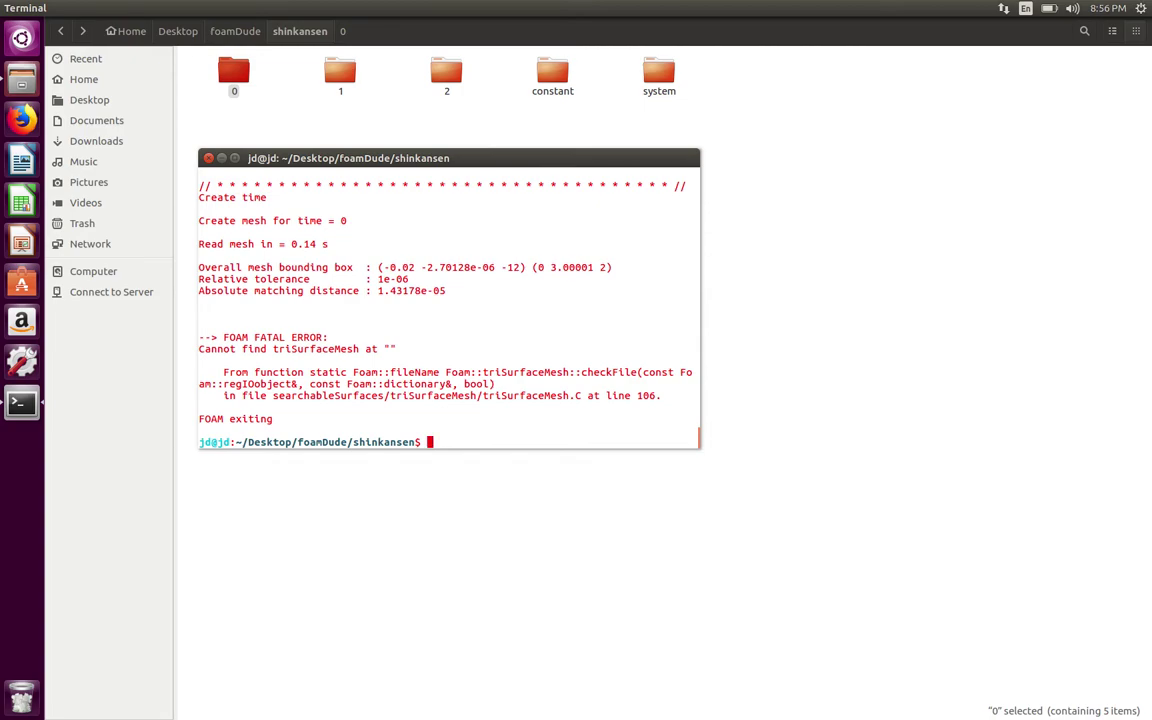
# Locate the triSurface folder in the shikansen-test case's constant folder.
pyautogui.click(468, 60)
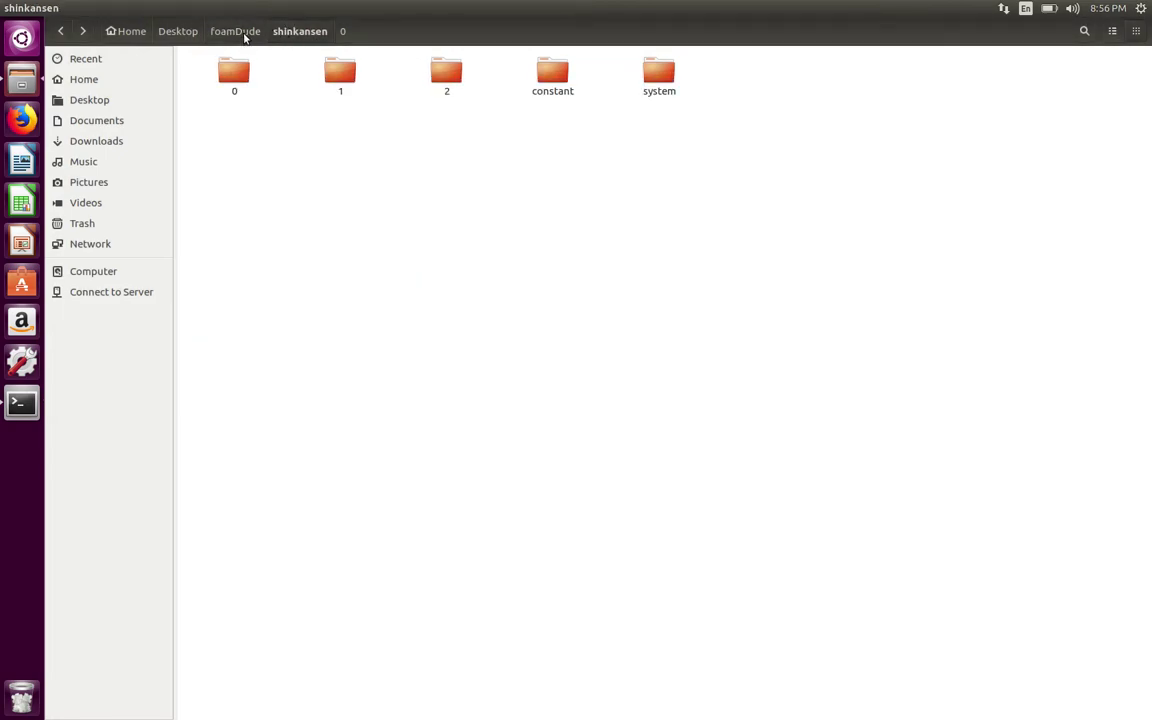
pyautogui.click(244, 36)
pyautogui.doubleClick(400, 72)
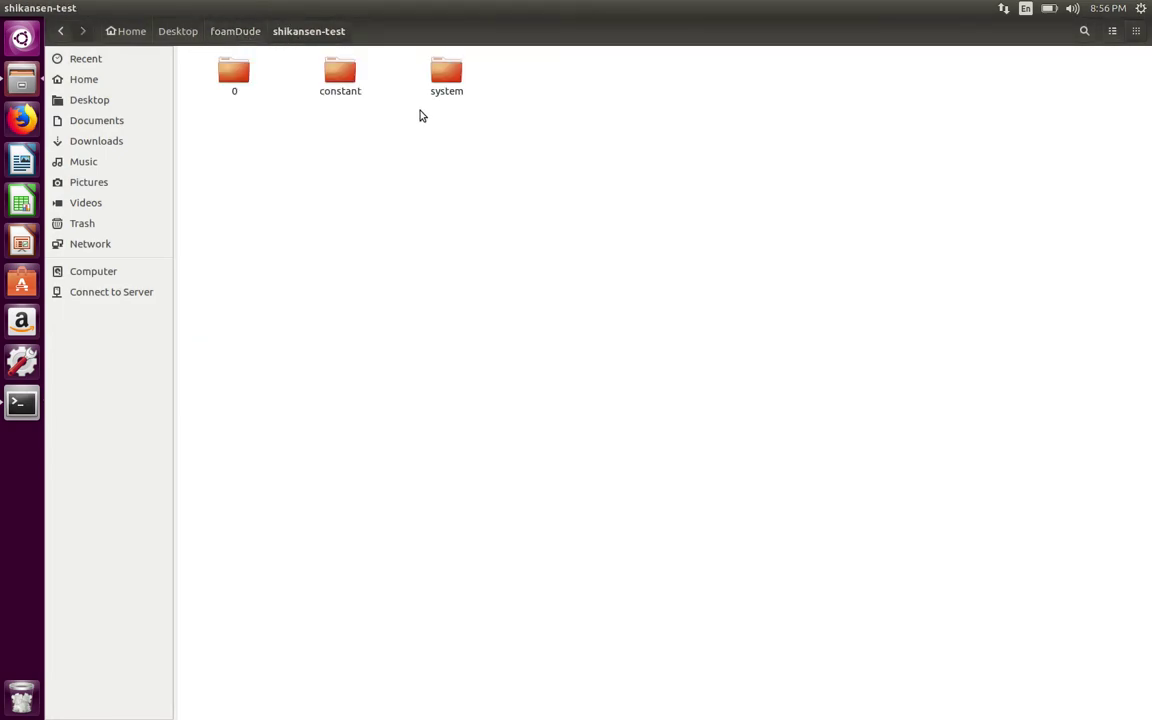
pyautogui.doubleClick(340, 74)
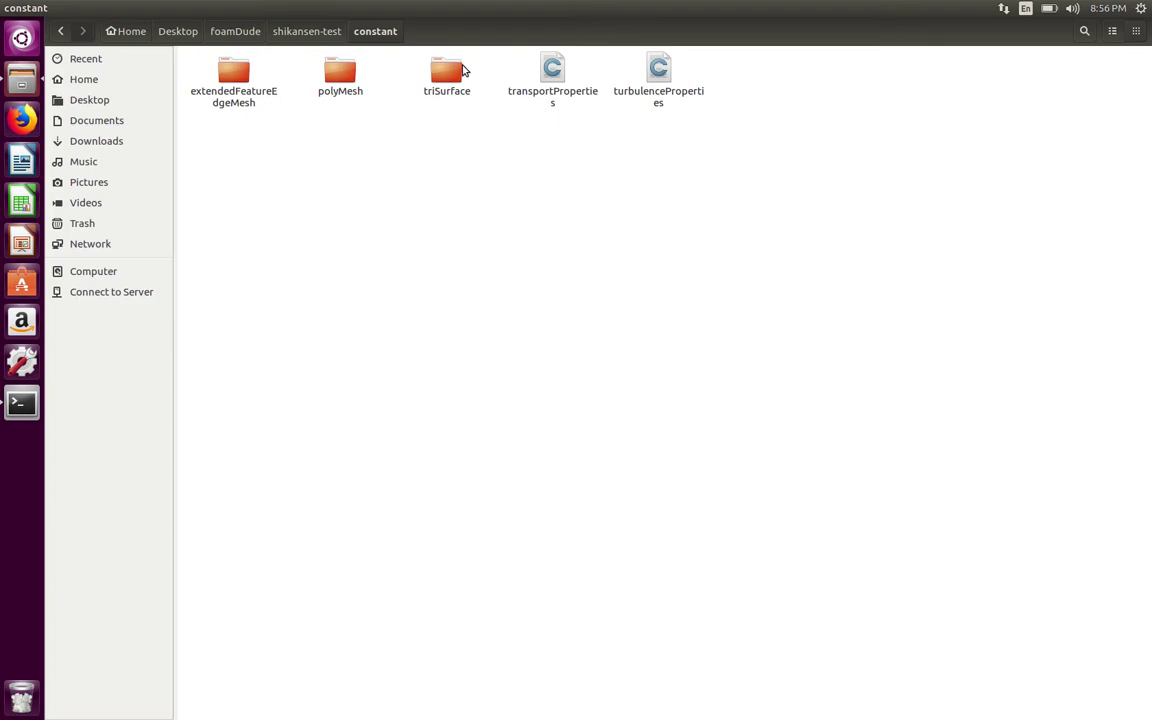
pyautogui.click(461, 70)
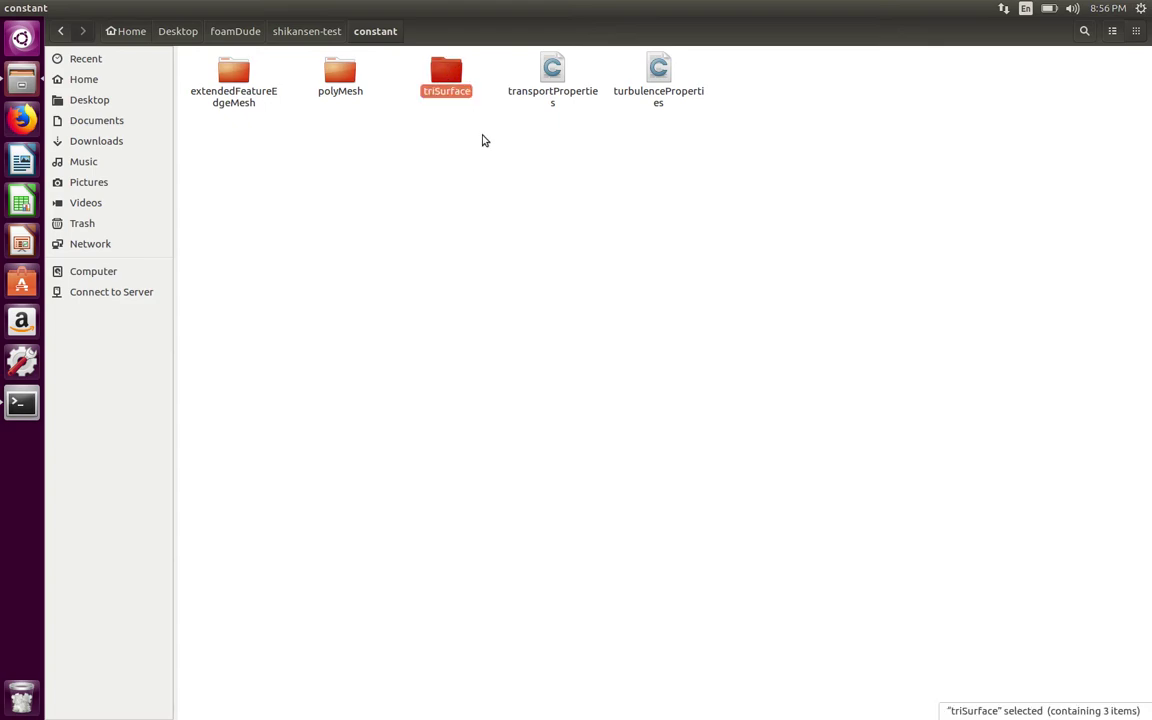
# Open the shinkansen case's constant folder, now holding triSurface and polyMesh, then return to Terminal.
pyautogui.click(300, 31)
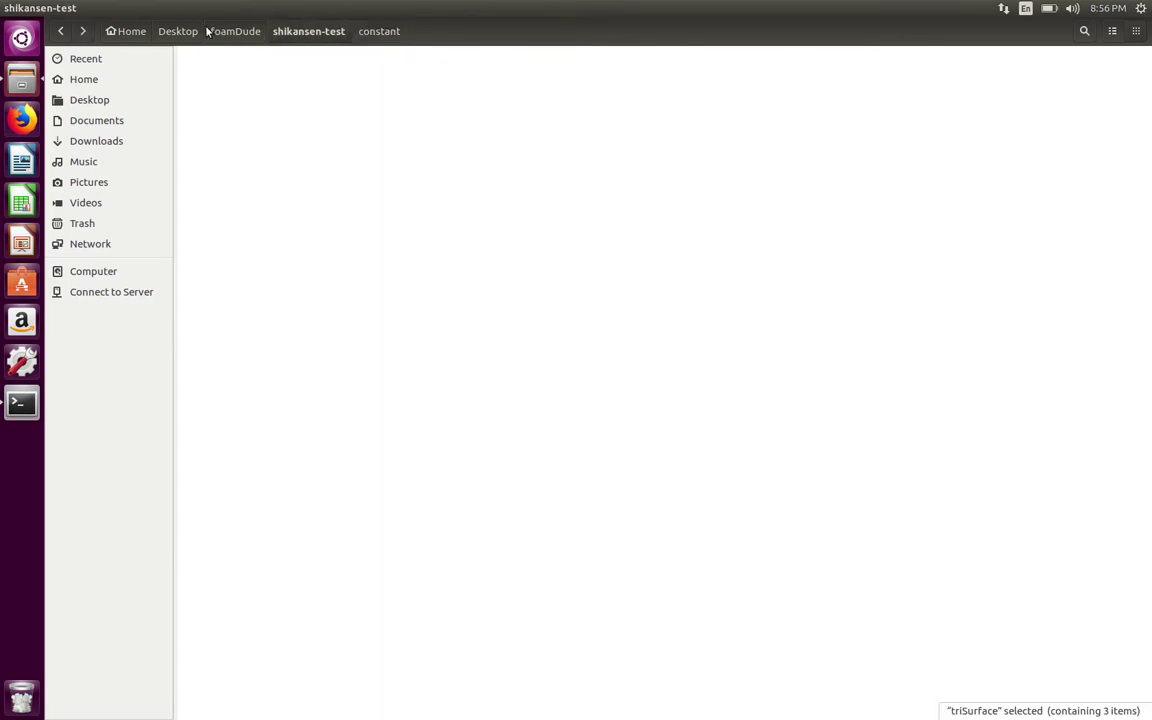
pyautogui.hotkey('alt', 'Up')
pyautogui.press('Right')
pyautogui.press('Return')
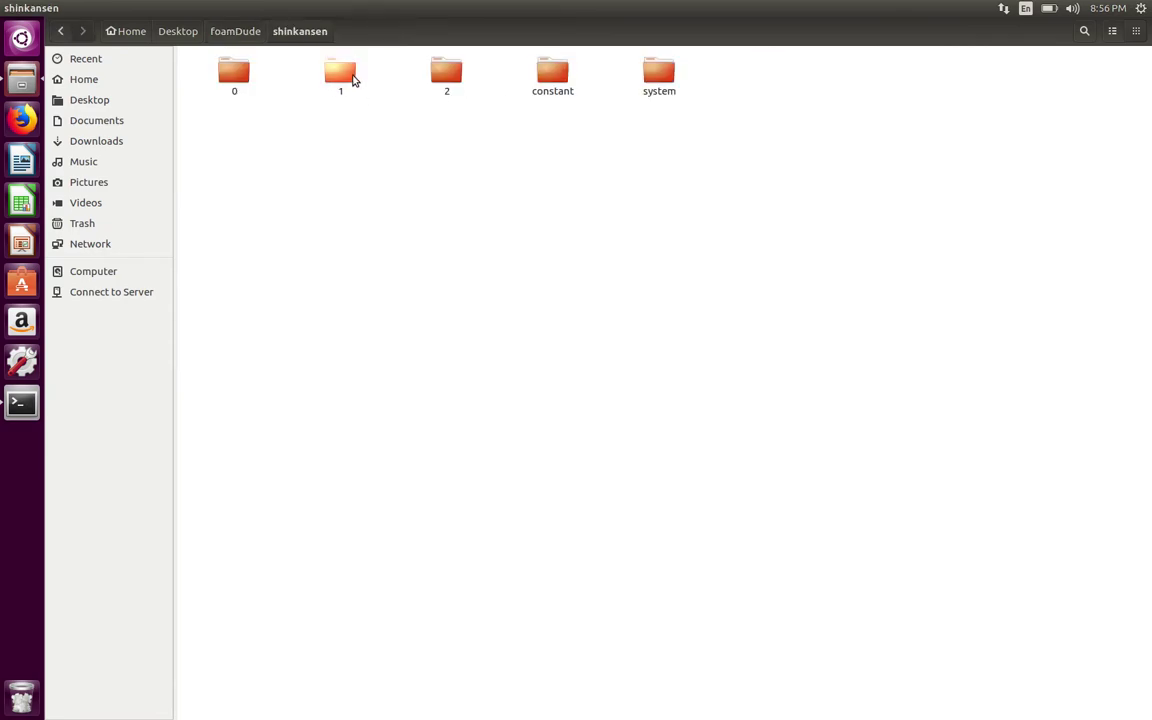
pyautogui.doubleClick(541, 71)
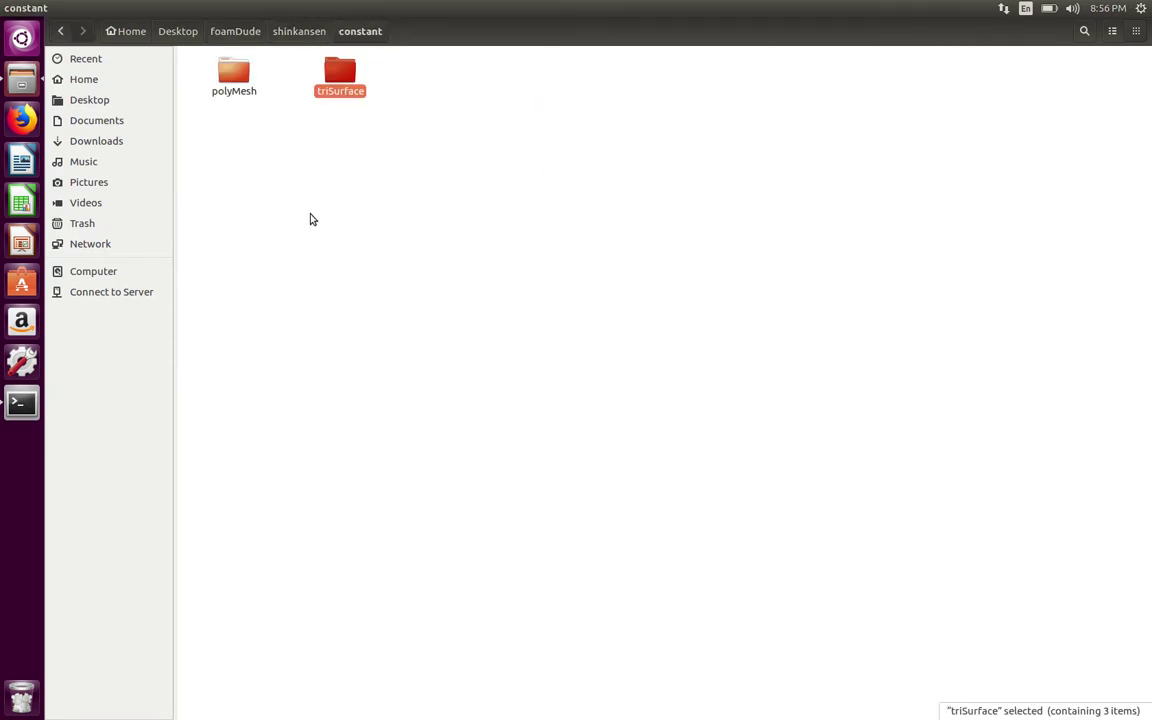
pyautogui.click(22, 403)
# Run snappyHexMesh to add layers, then check the train patch's layer results.
pyautogui.write('snappyHexMesh')
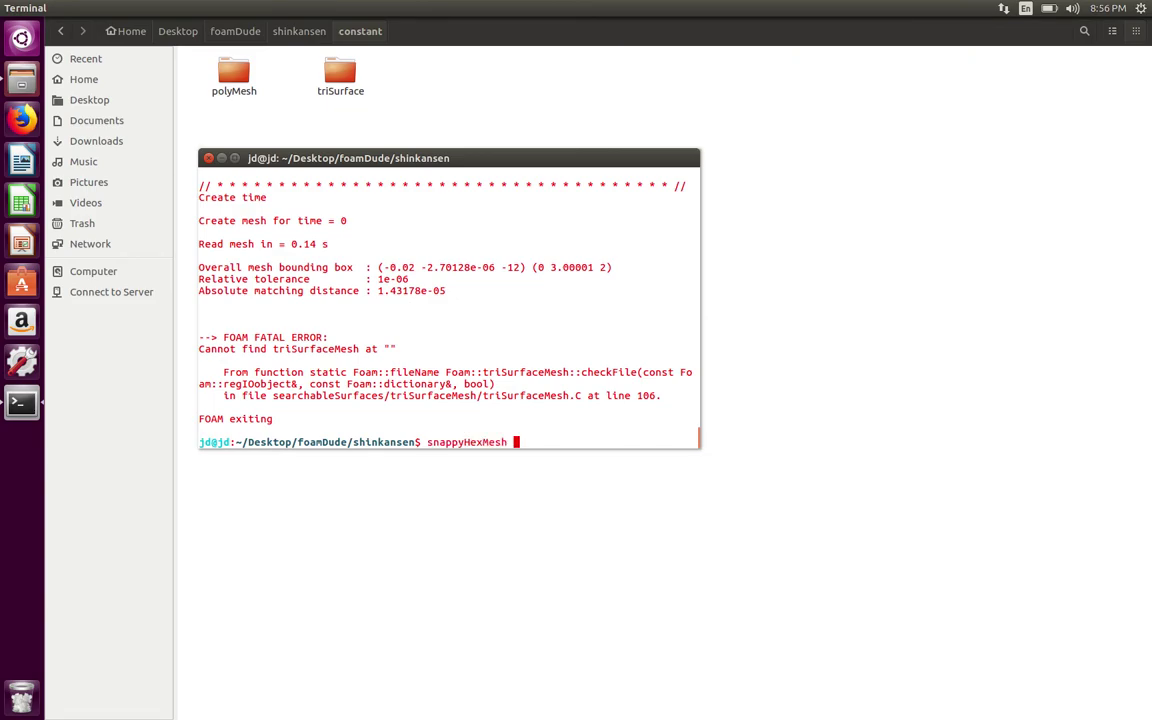
pyautogui.press('Return')
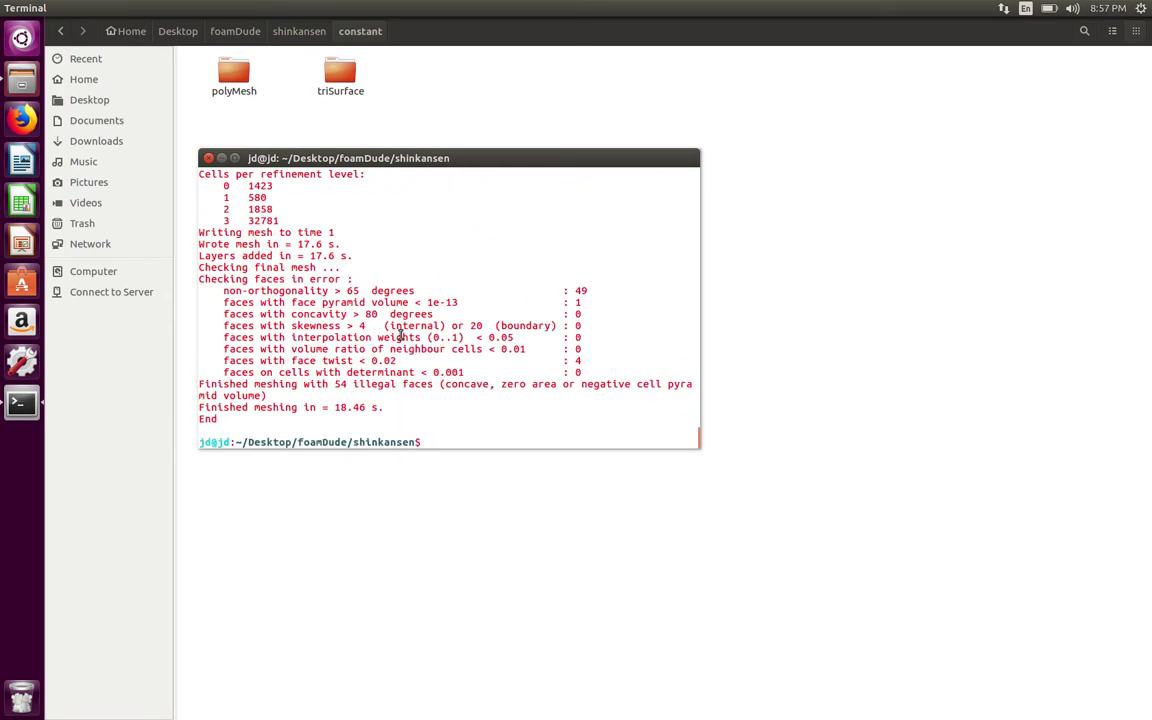
pyautogui.scroll(3, 399, 334)
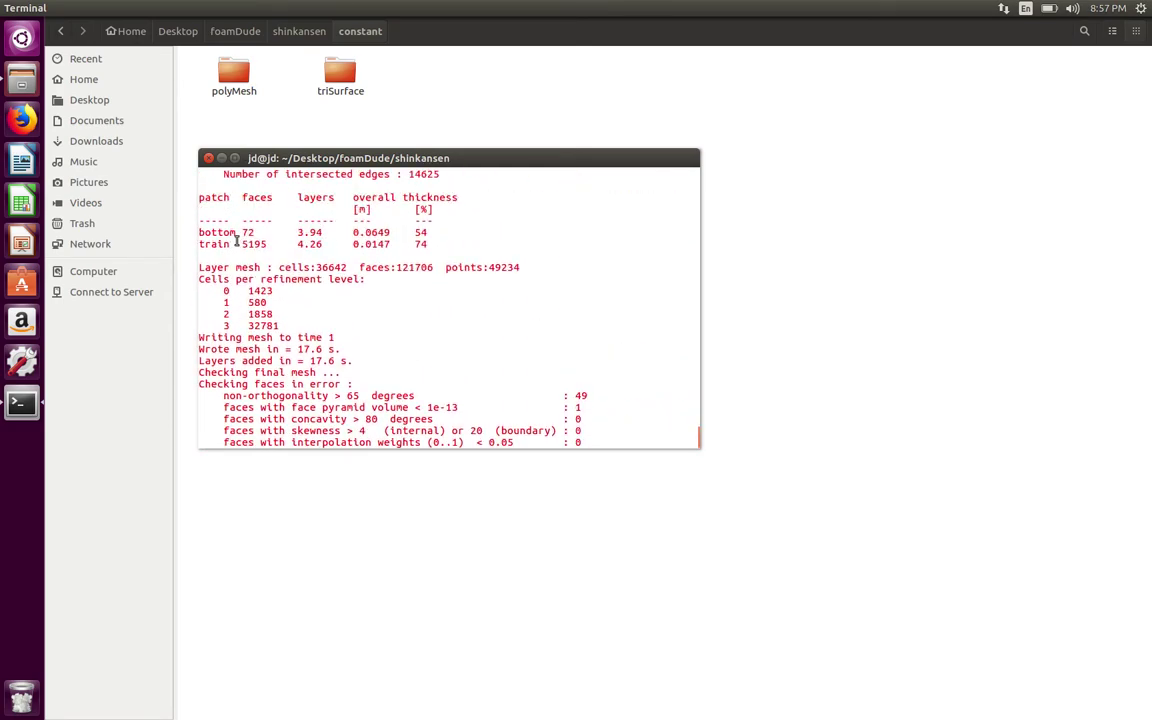
pyautogui.doubleClick(216, 244)
pyautogui.click(448, 282)
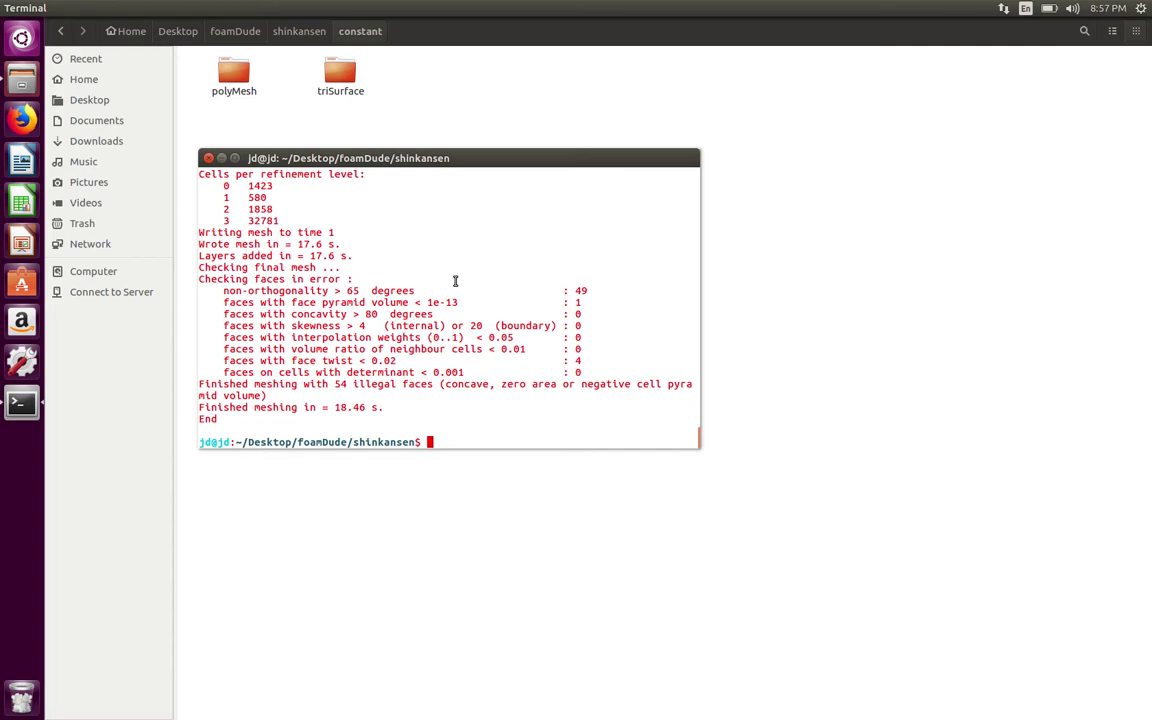
# Launch paraFoam and apply the shinkansen case with Camera Parallel Projection enabled.
pyautogui.write('paraFoam')
pyautogui.press('Return')
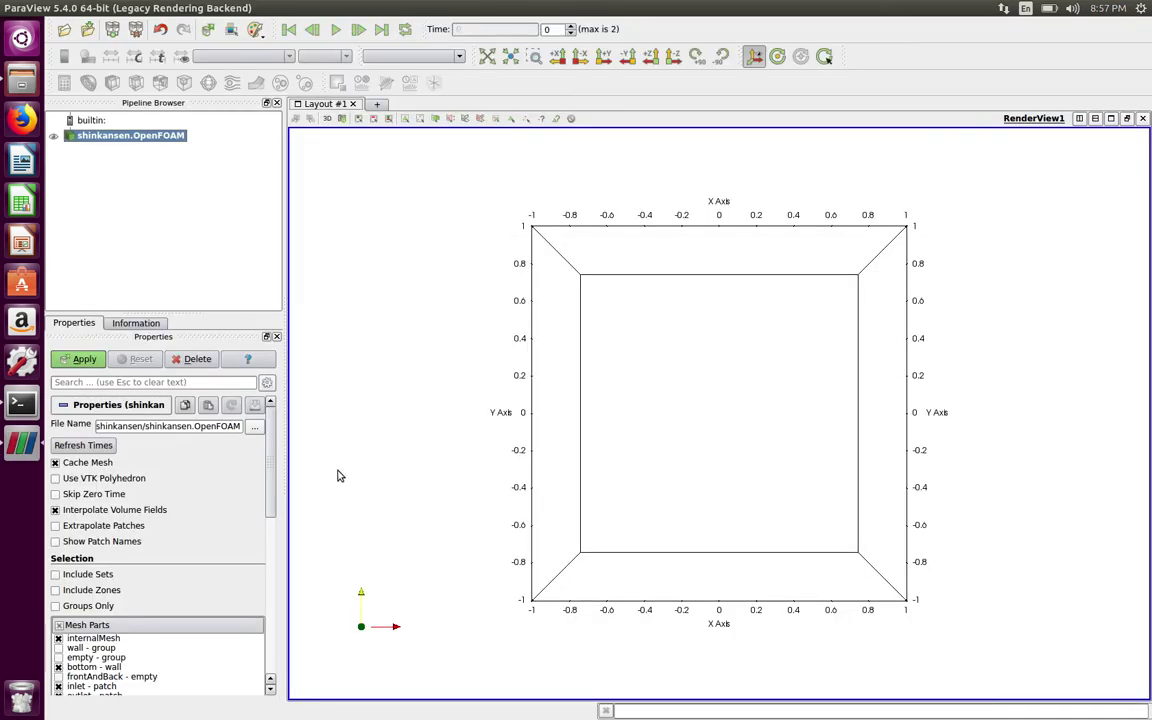
pyautogui.click(273, 643)
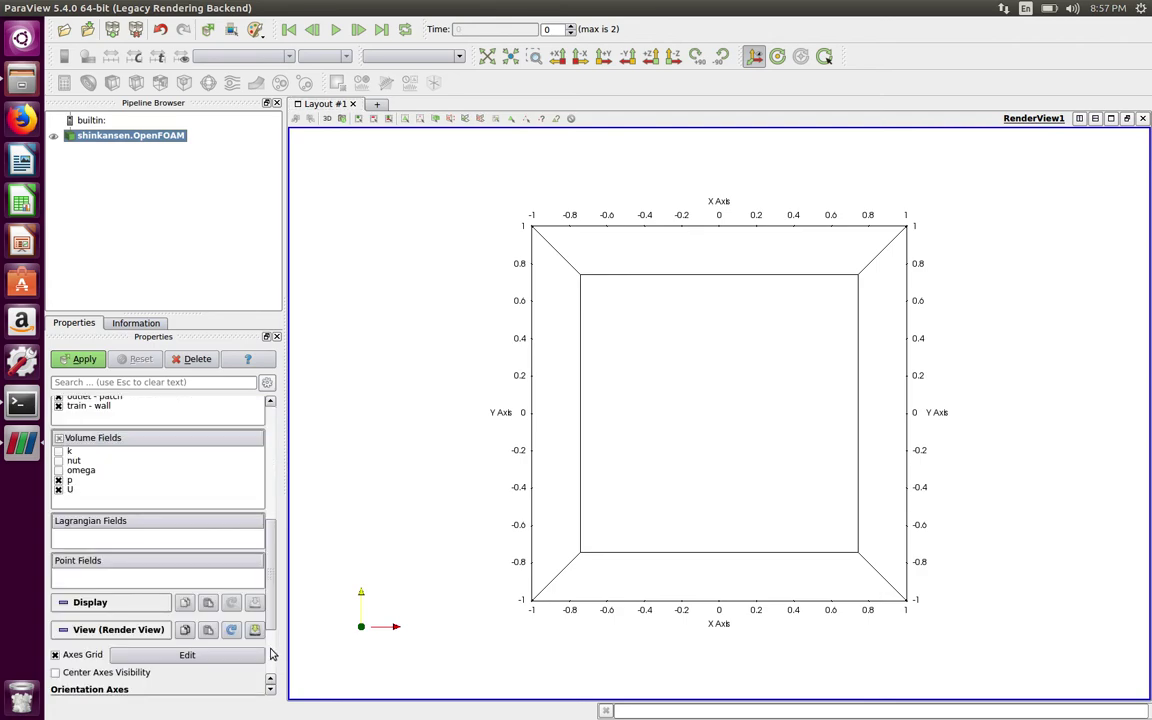
pyautogui.click(272, 654)
pyautogui.click(100, 628)
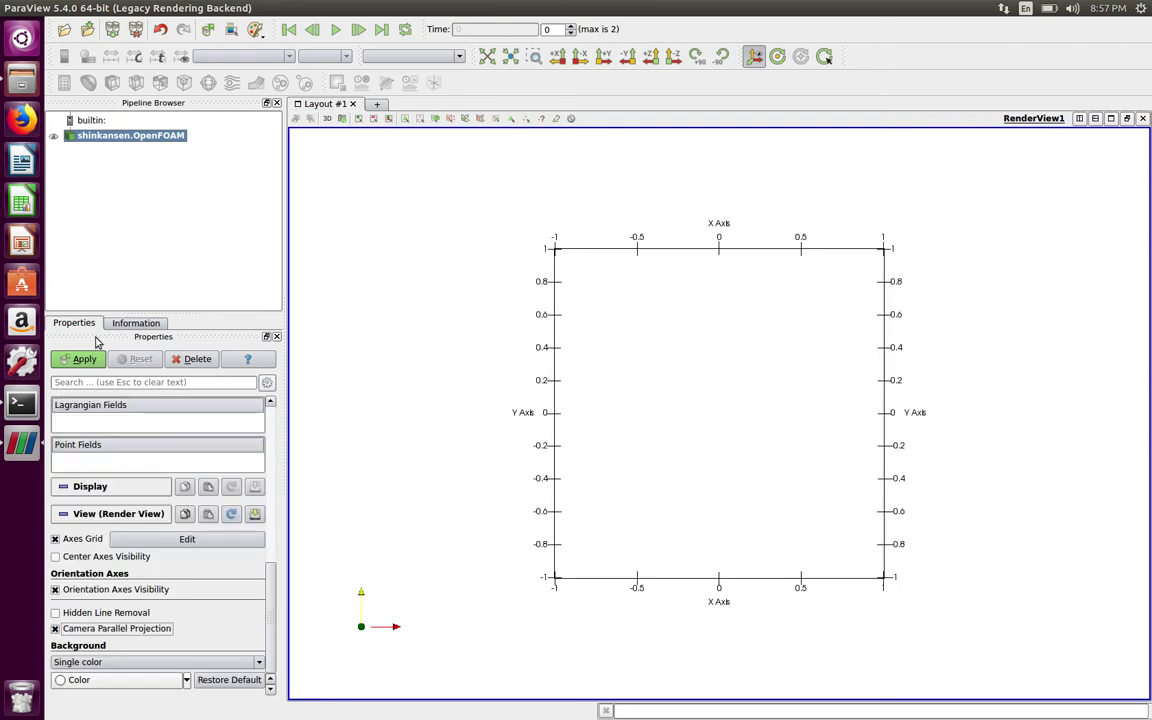
pyautogui.click(86, 358)
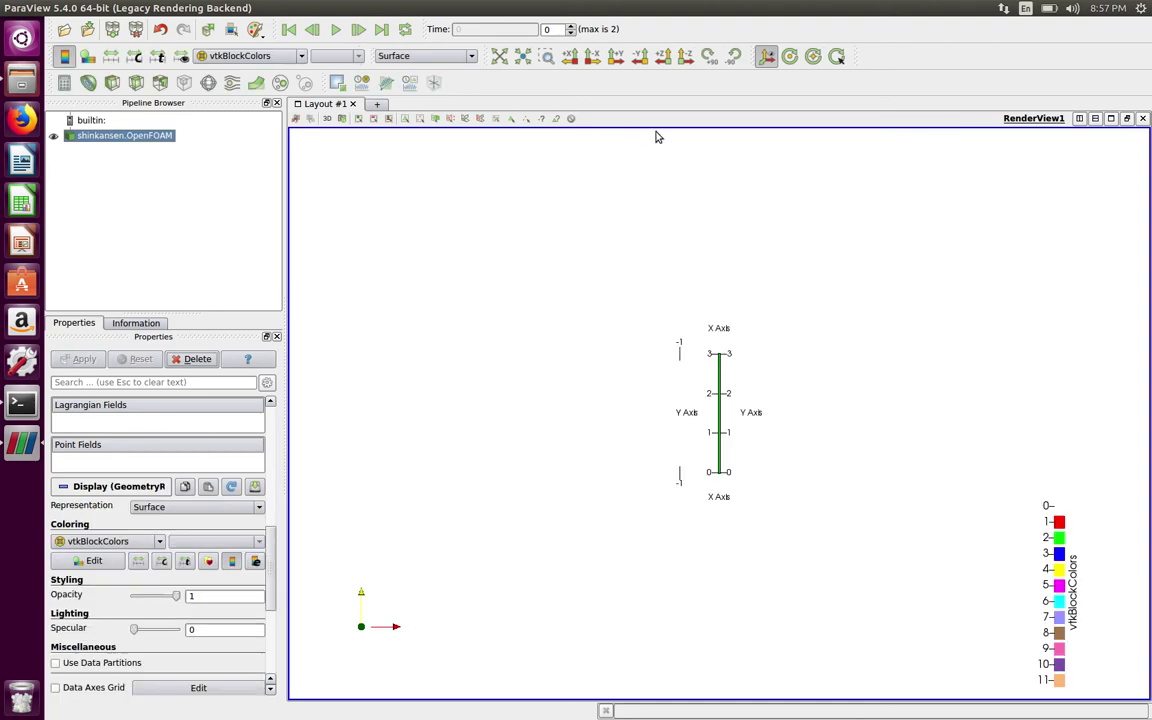
# Set a +X side view rotated 90° so the Z axis runs horizontally.
pyautogui.click(578, 56)
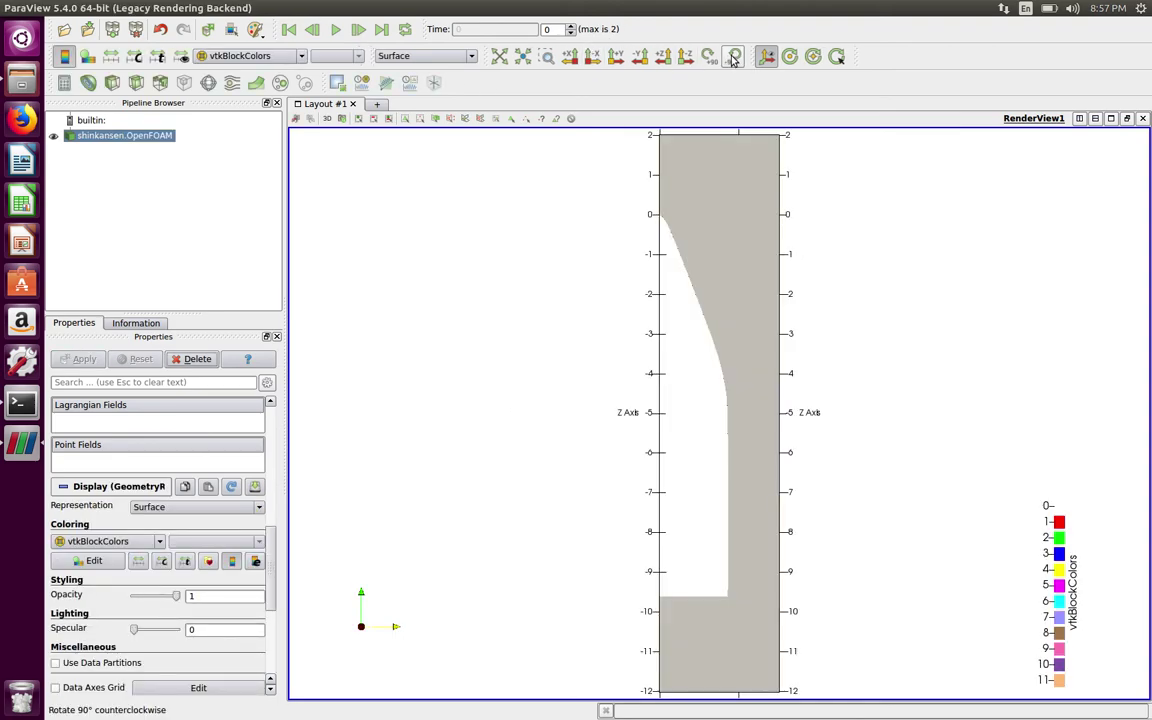
pyautogui.click(576, 58)
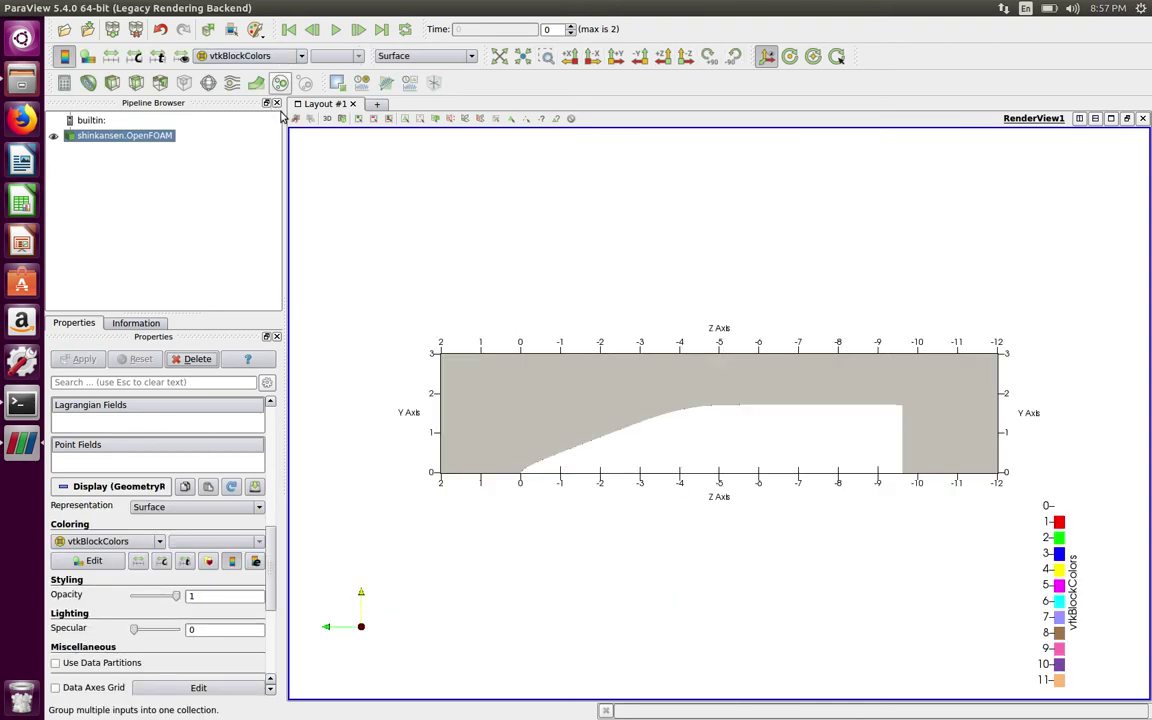
pyautogui.click(394, 56)
# Render the mesh as Surface With Edges and zoom in on it.
pyautogui.click(438, 108)
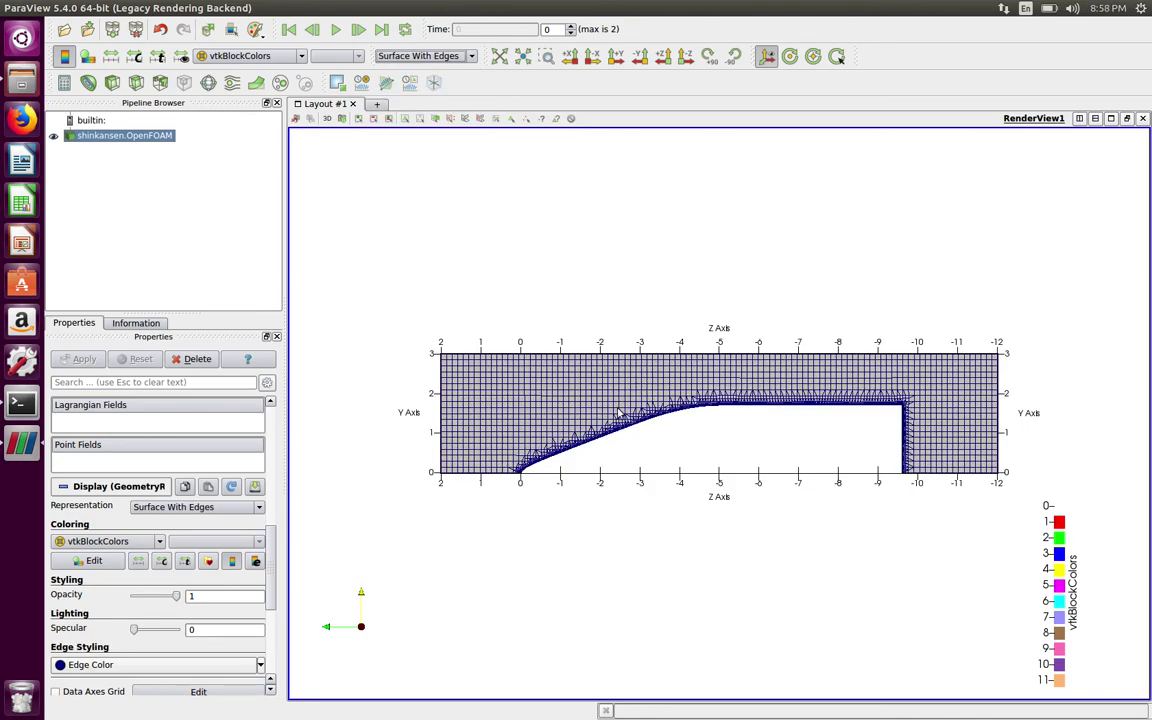
pyautogui.scroll(8, 694, 383)
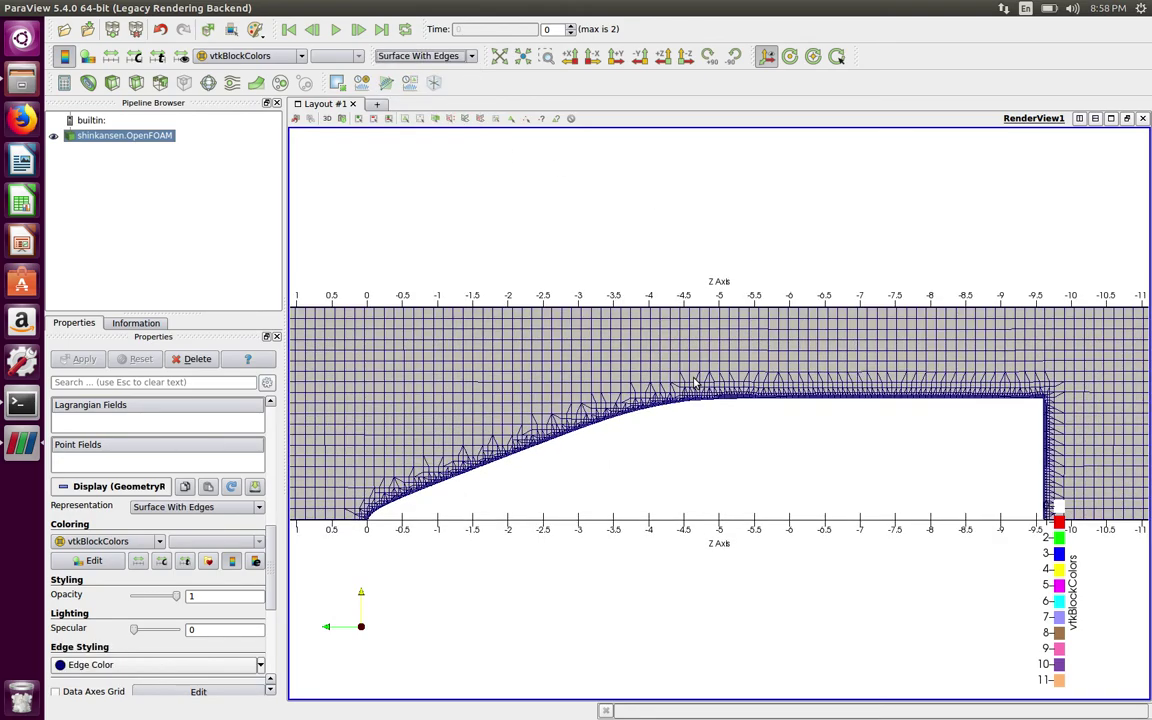
pyautogui.scroll(8, 693, 382)
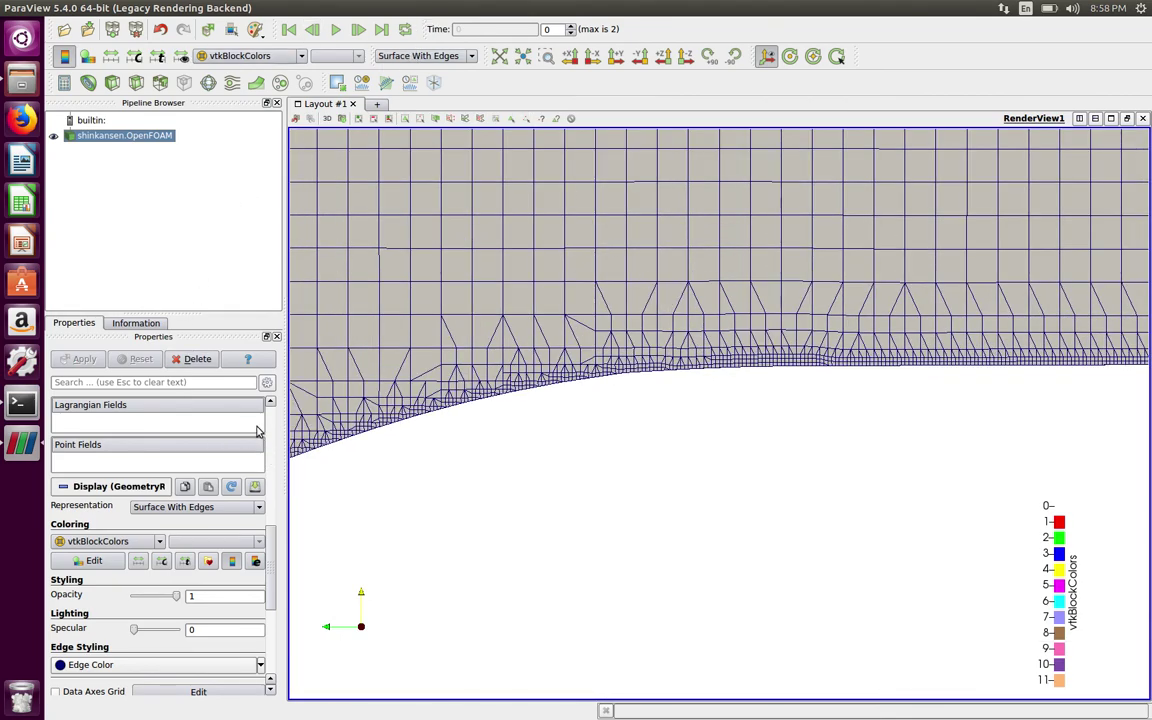
pyautogui.scroll(10, 272, 423)
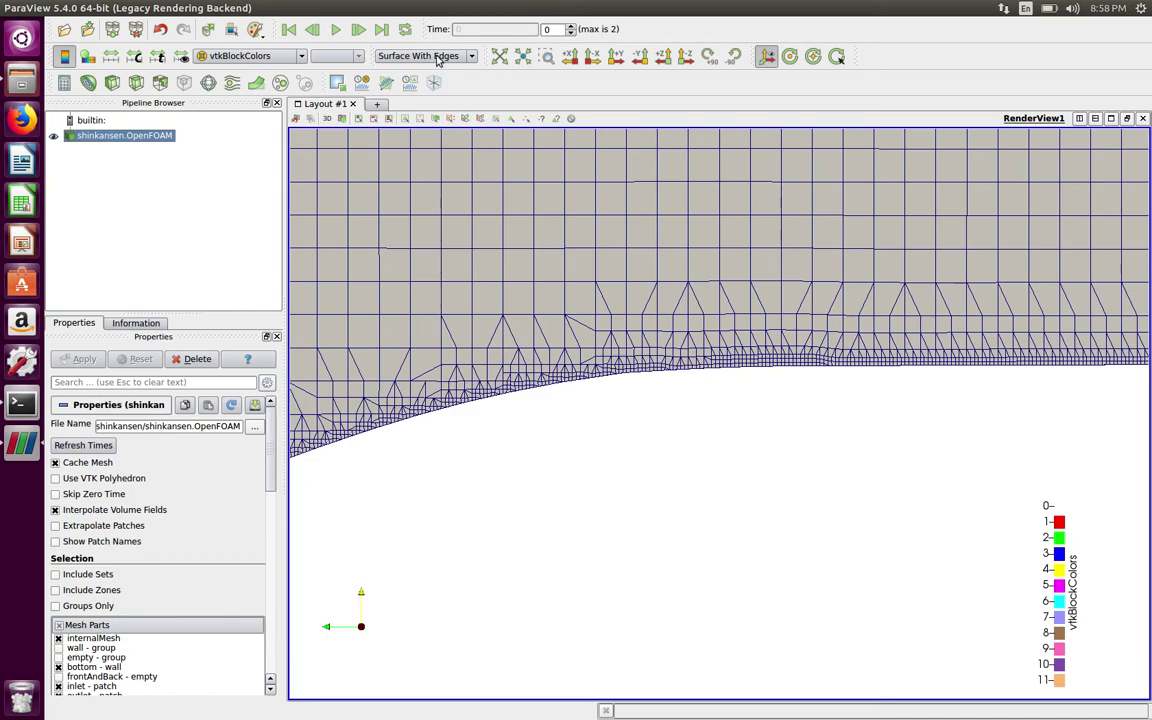
# Jump to final time step 2, zoom in on the added layers, then zoom back out.
pyautogui.click(383, 29)
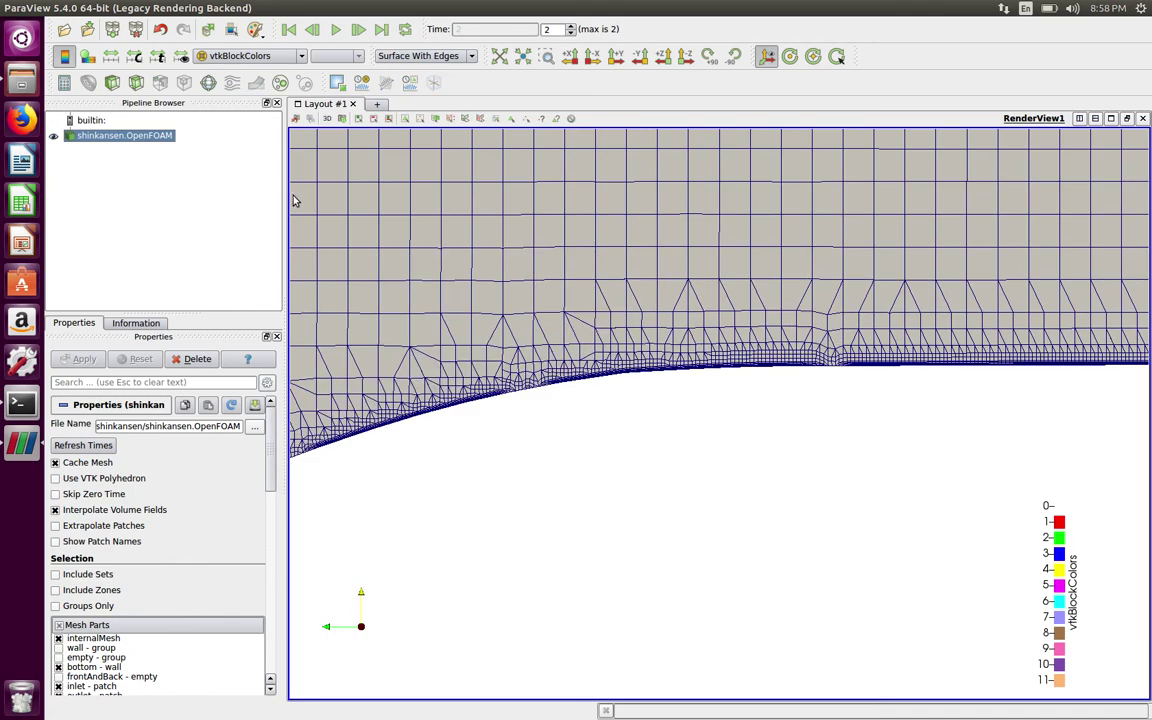
pyautogui.scroll(4, 577, 377)
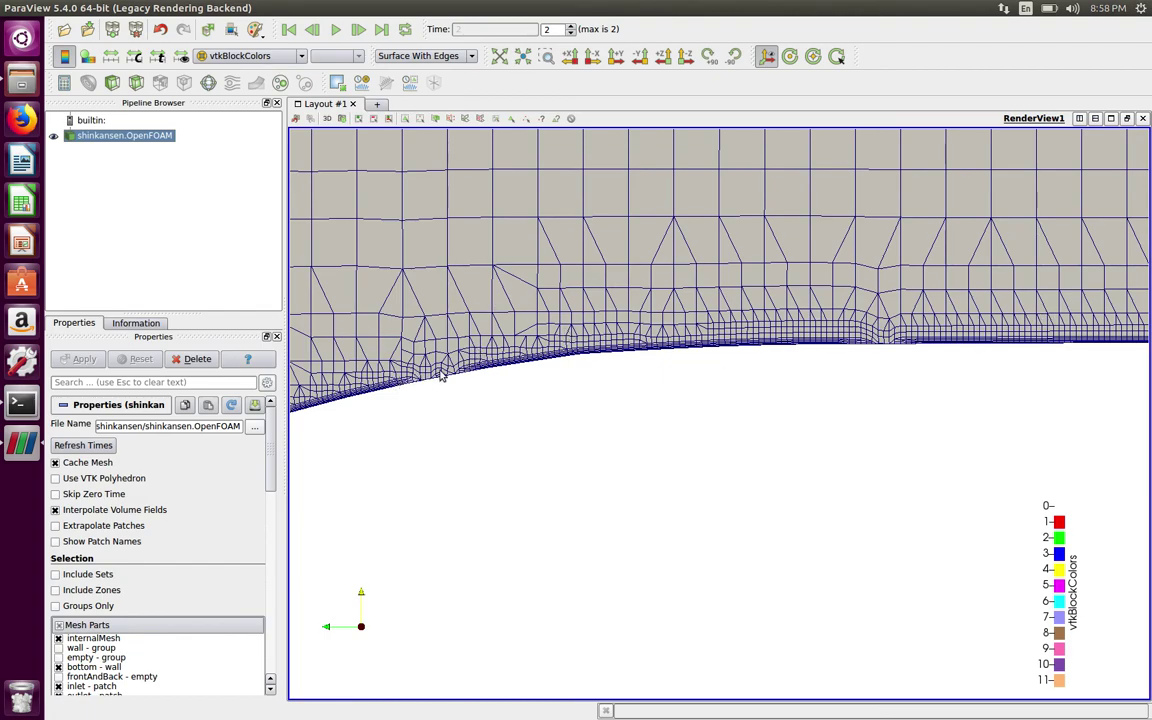
pyautogui.scroll(-2, 632, 364)
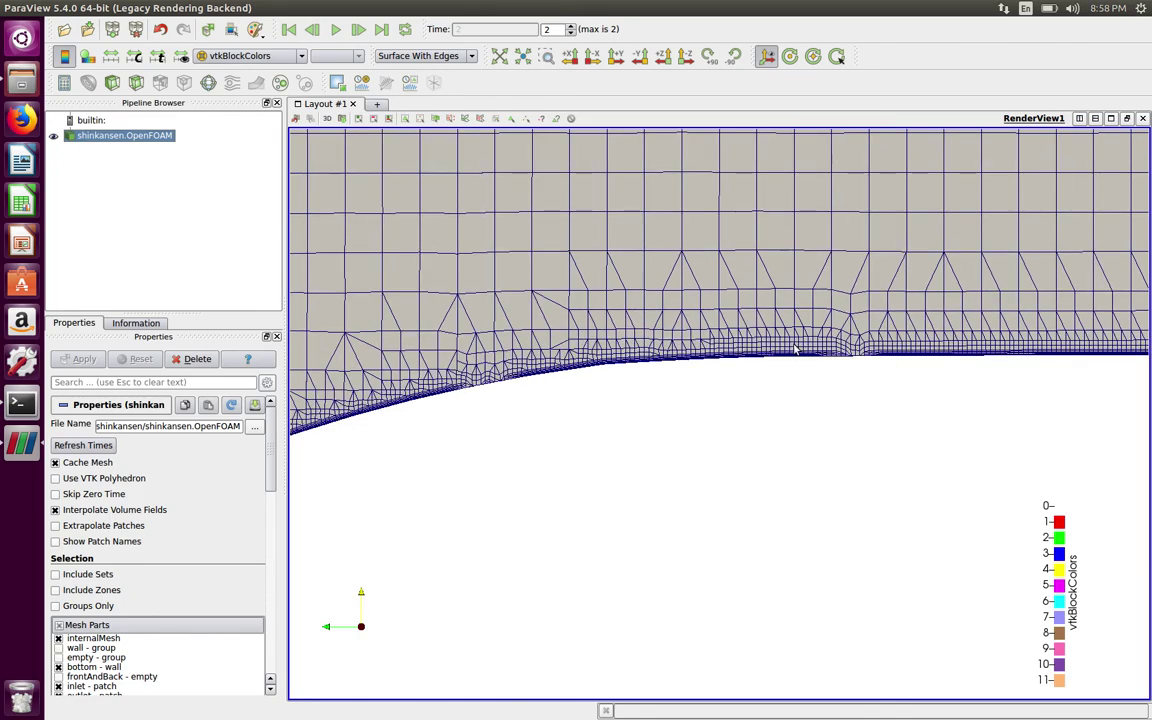
pyautogui.scroll(-5, 632, 364)
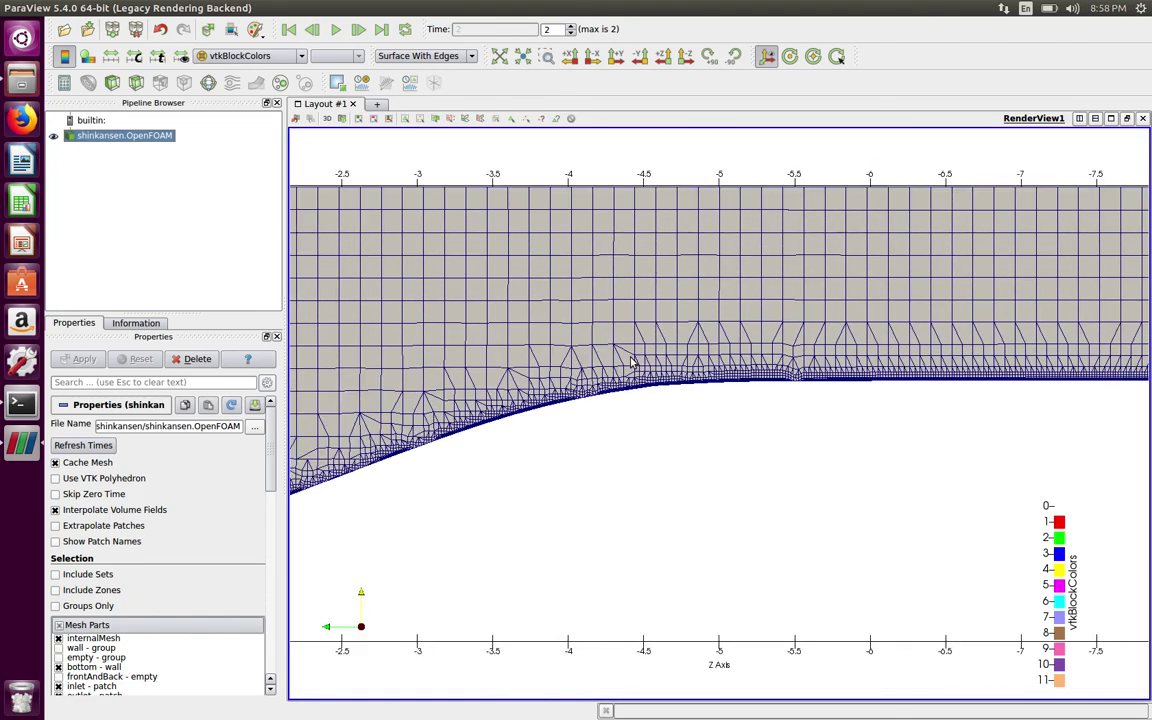
pyautogui.scroll(-2, 608, 425)
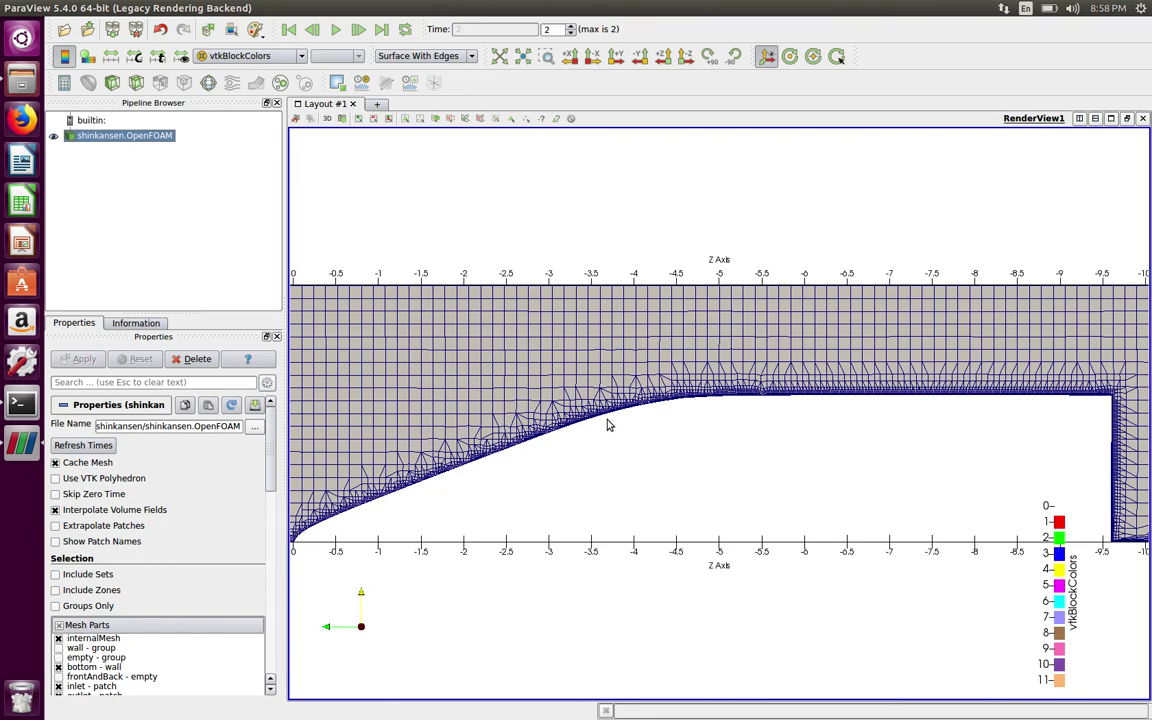
pyautogui.scroll(-2, 608, 425)
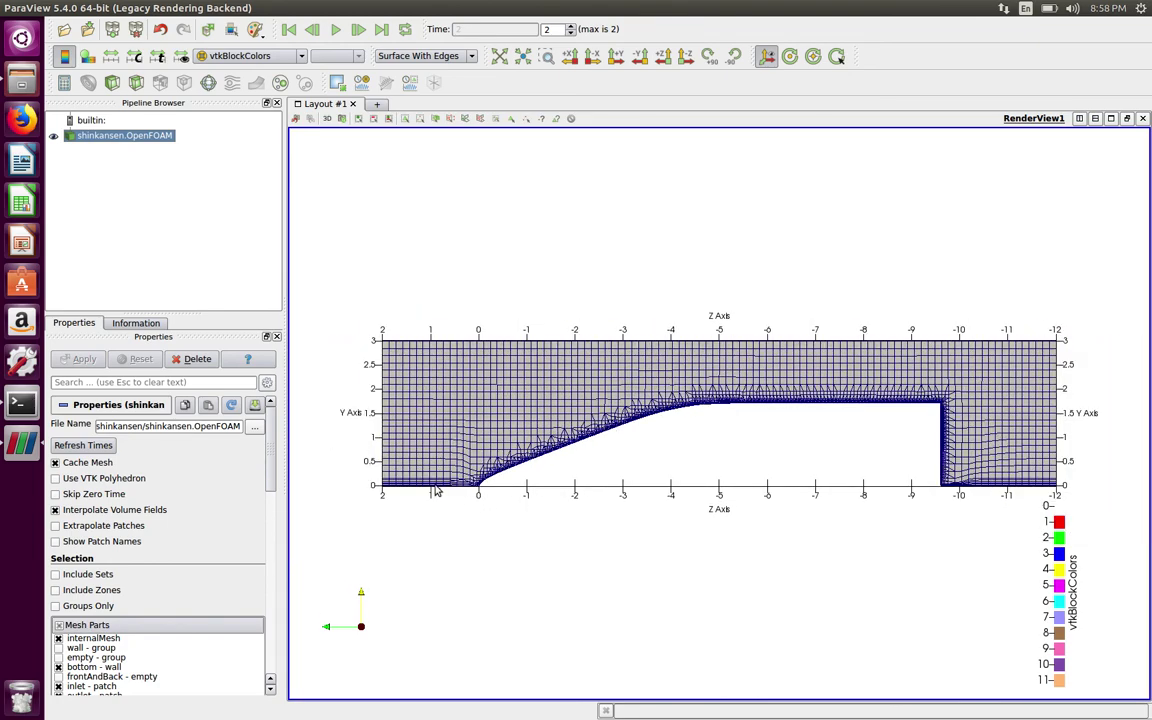